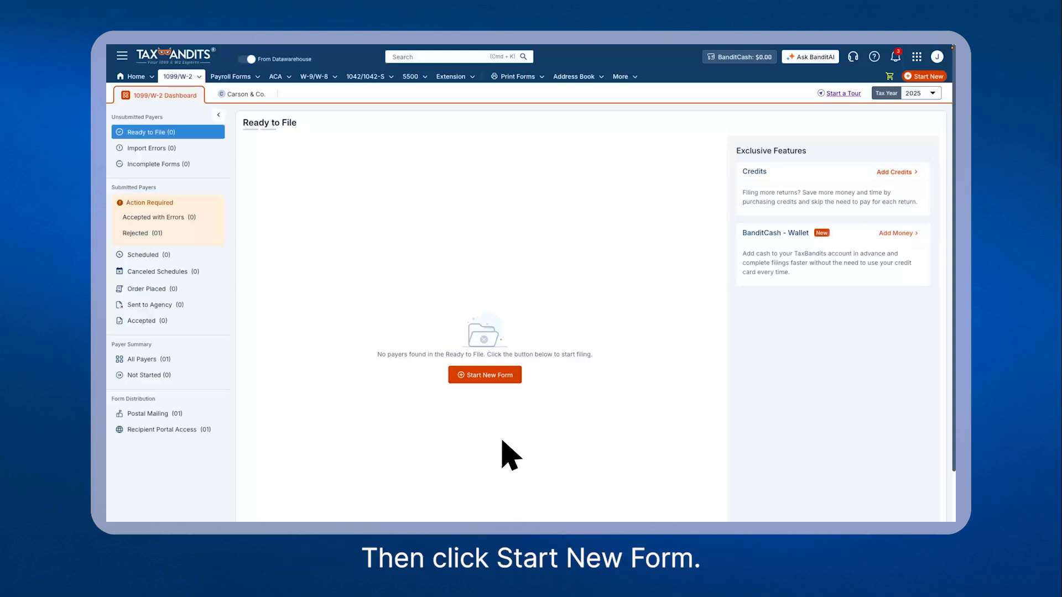
Step: Start a new 2025 Form W-2 Federal & State and pick Carson & Co. as the payer
left_click(486, 376)
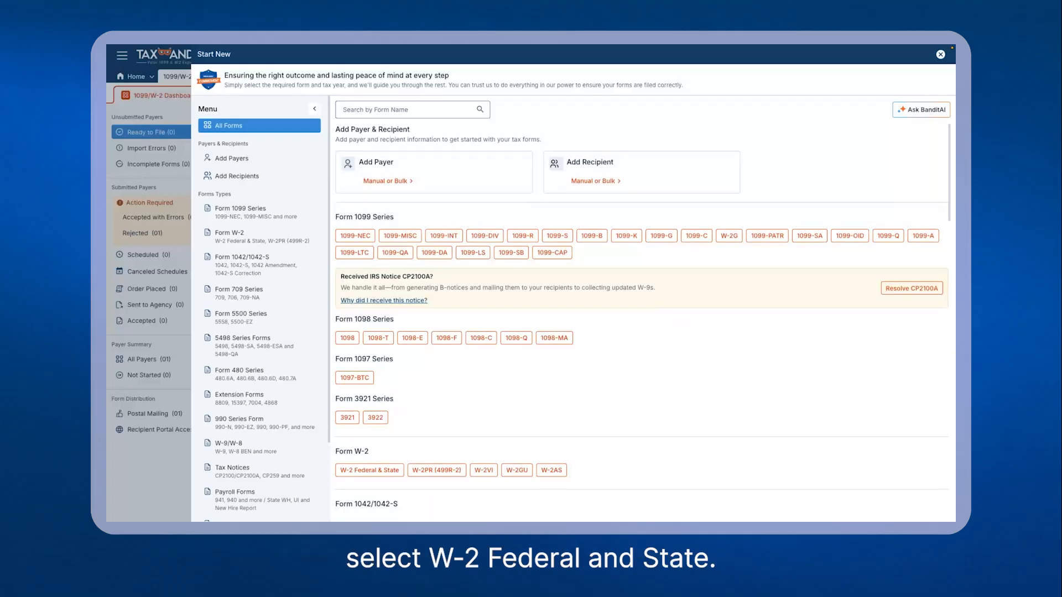
scroll(642, 320, "down", 6)
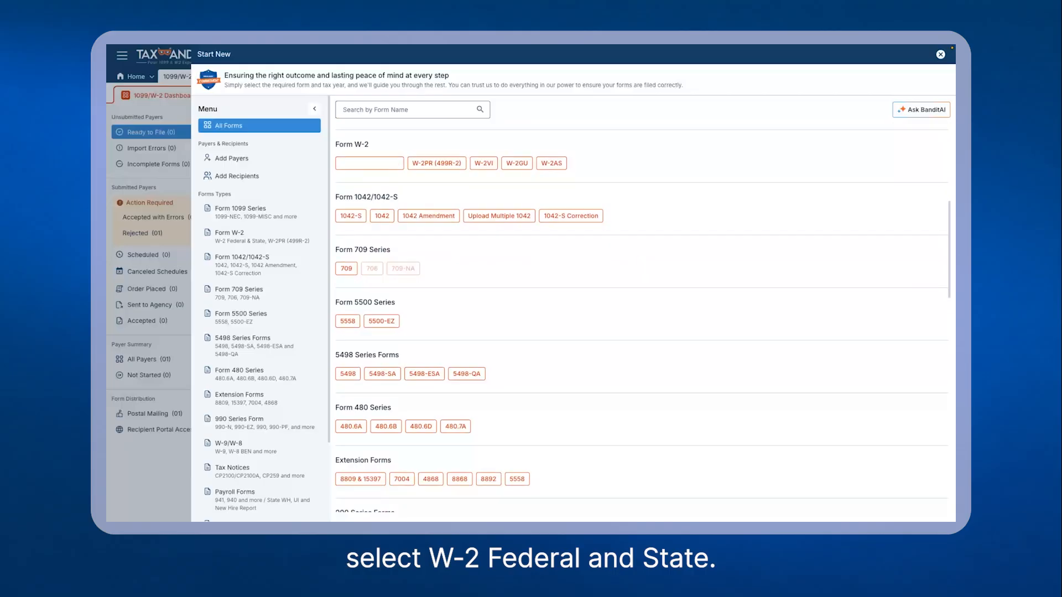
left_click(369, 163)
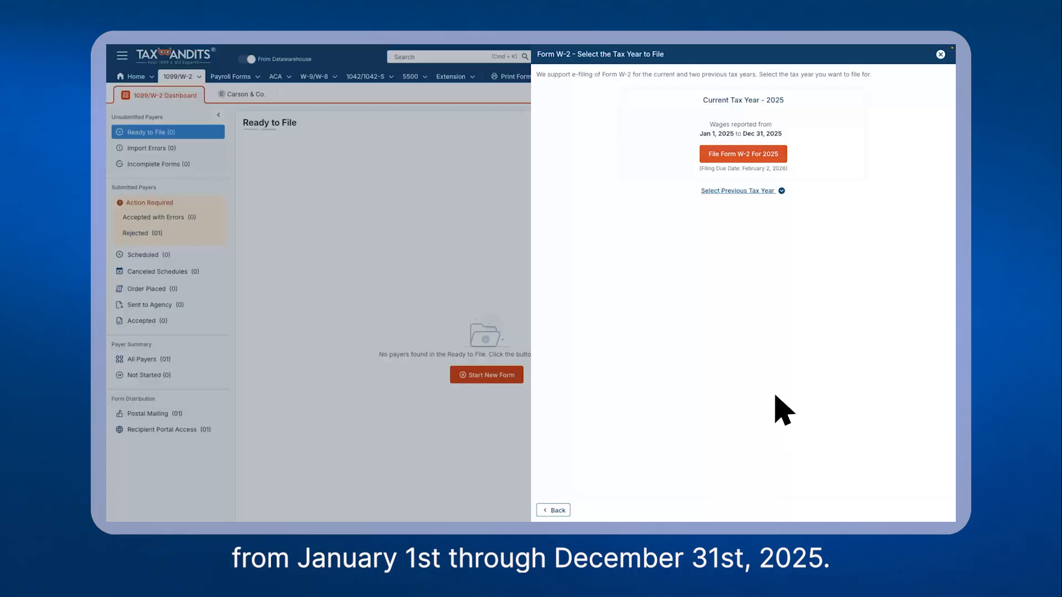
left_click(738, 157)
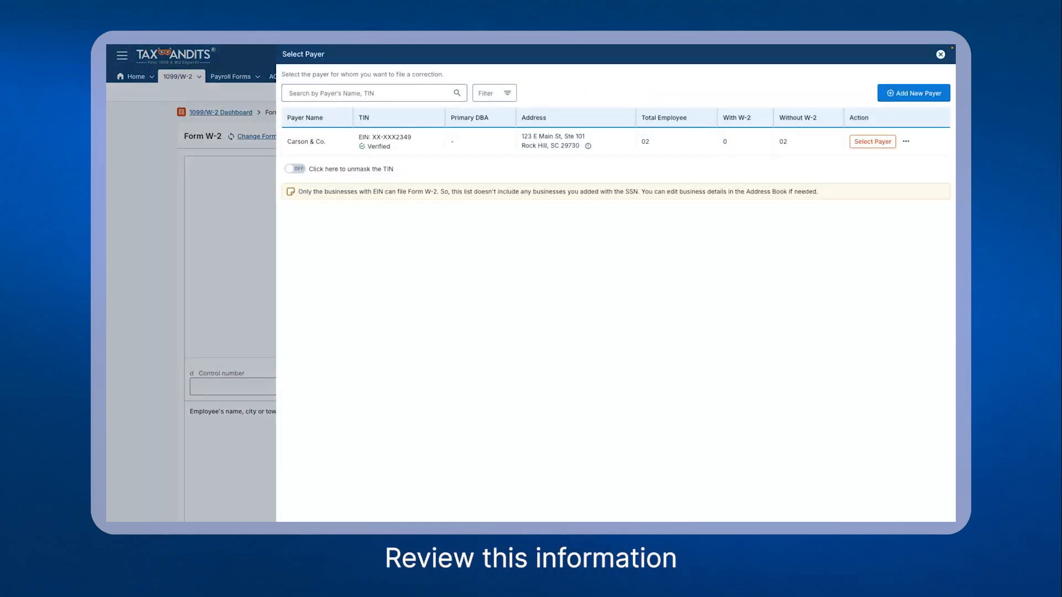
left_click(872, 142)
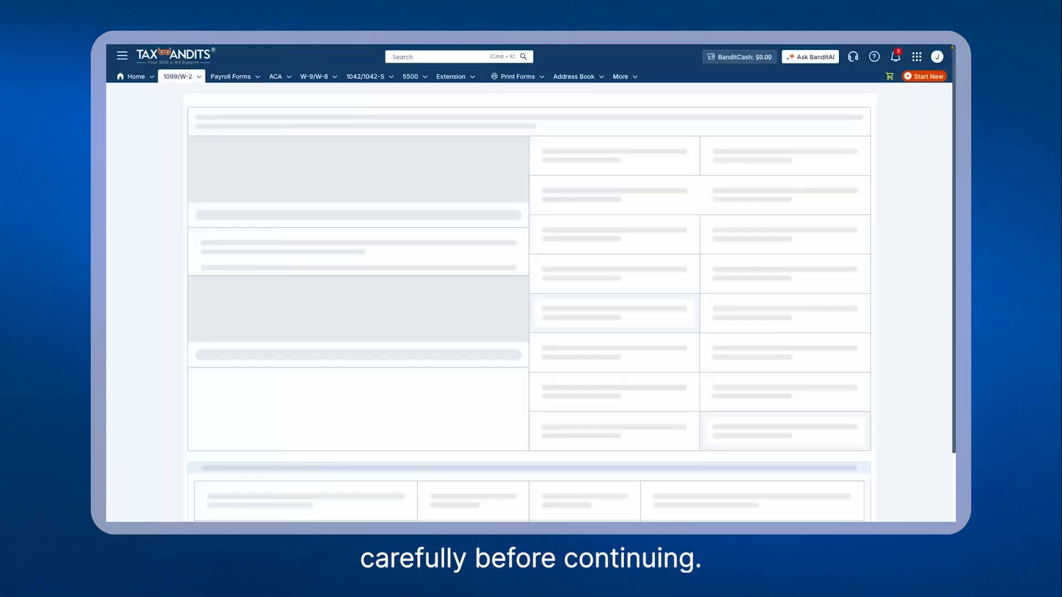
type("W2")
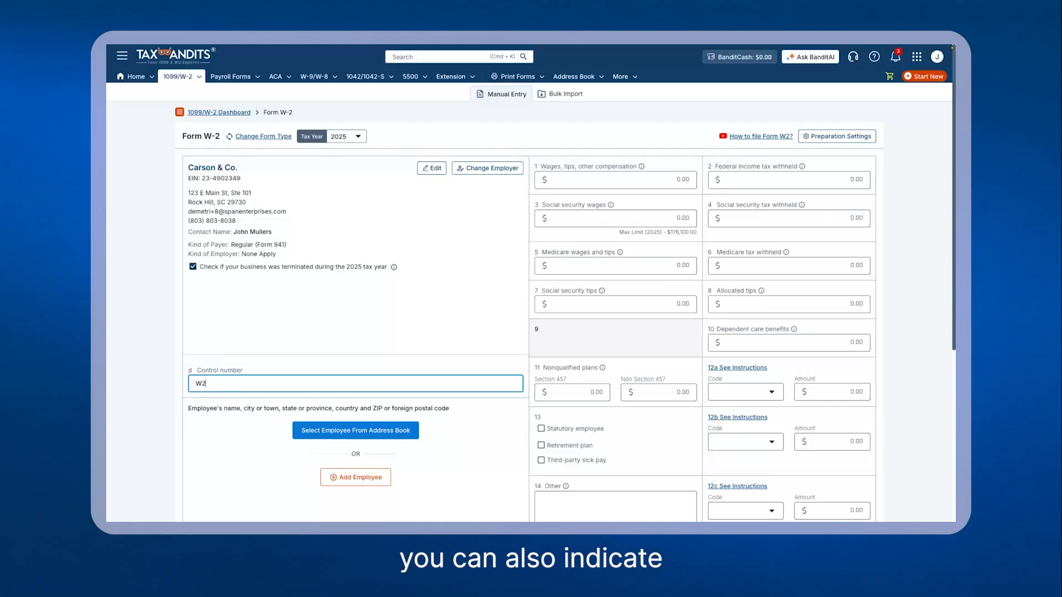
type("-2026-")
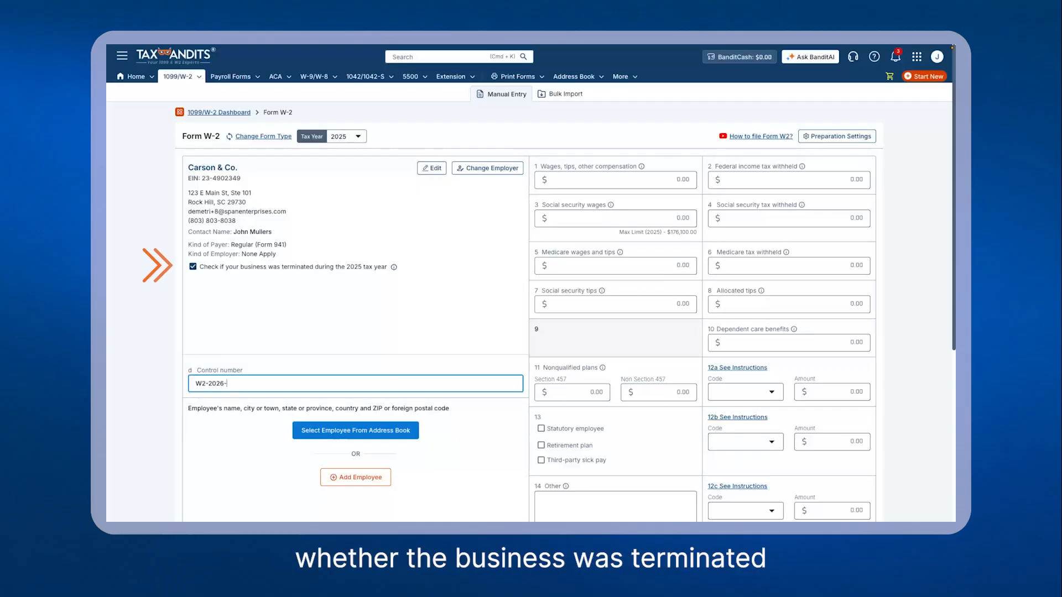
type("001245")
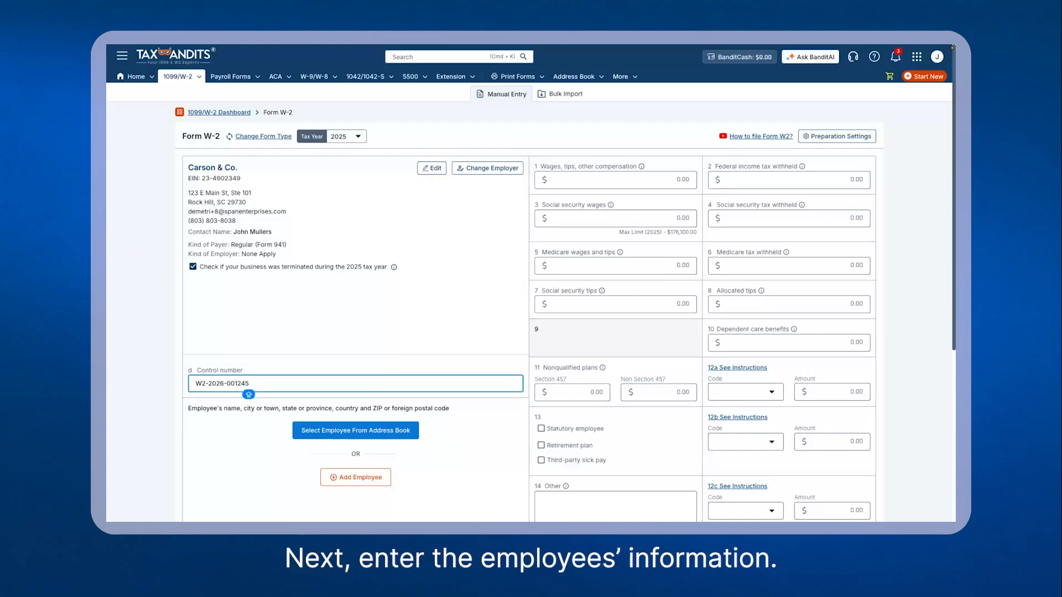
Step: Open the Add Employee dialog and enter the employee's Social Security number
scroll(528, 311, "down", 3)
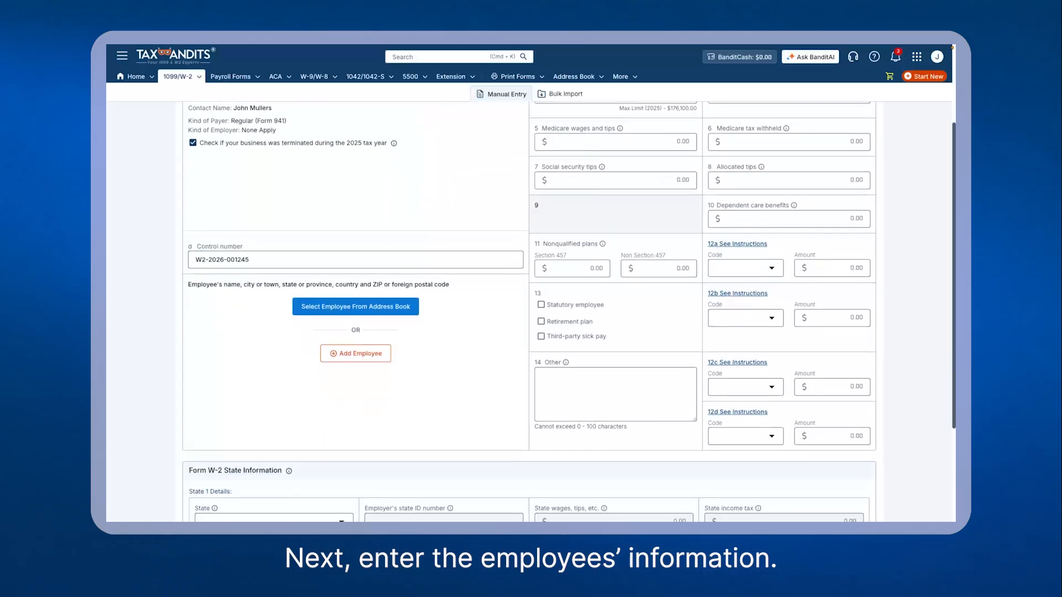
left_click(355, 320)
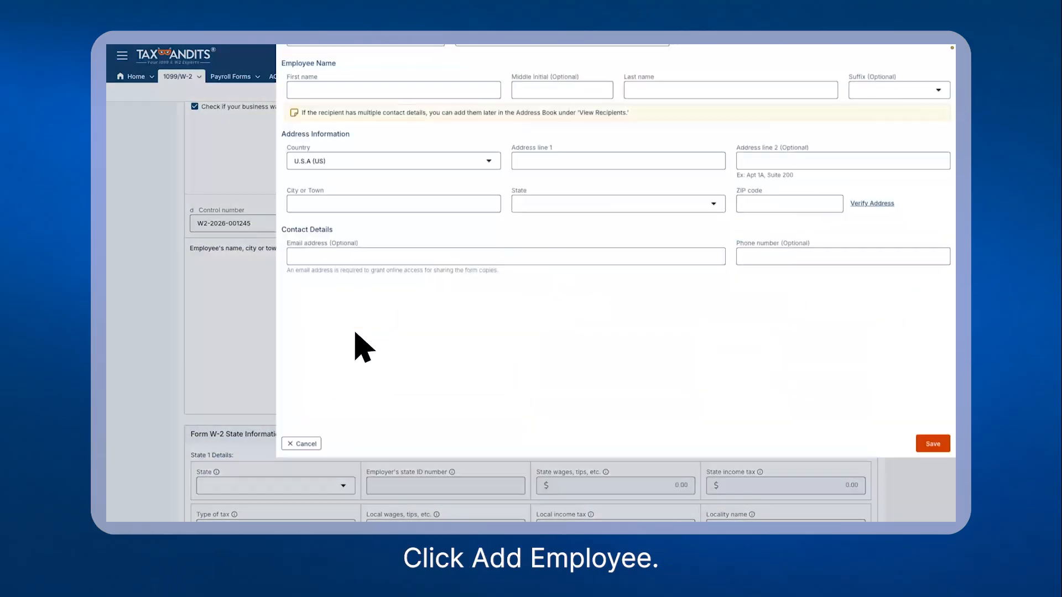
left_click(334, 110)
key("Tab")
Step: Fill in the employee's first and last name
key("Tab")
key("Tab")
key("Tab")
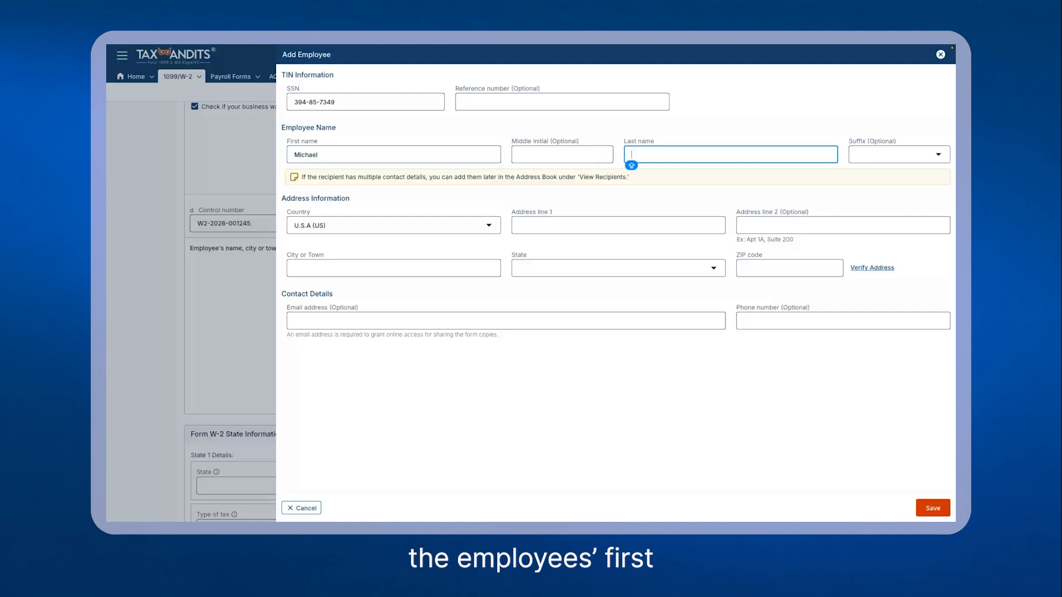
key("Tab")
key("Tab")
key("Tab")
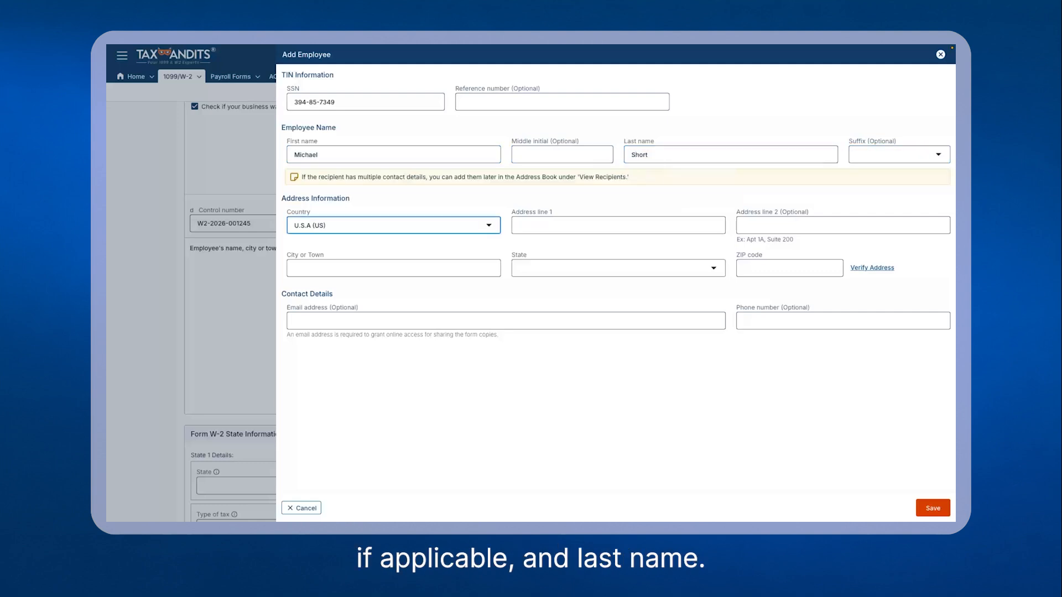
Step: Enter the employee's street address in the first address line, leaving the second line empty
type("123 E Main St")
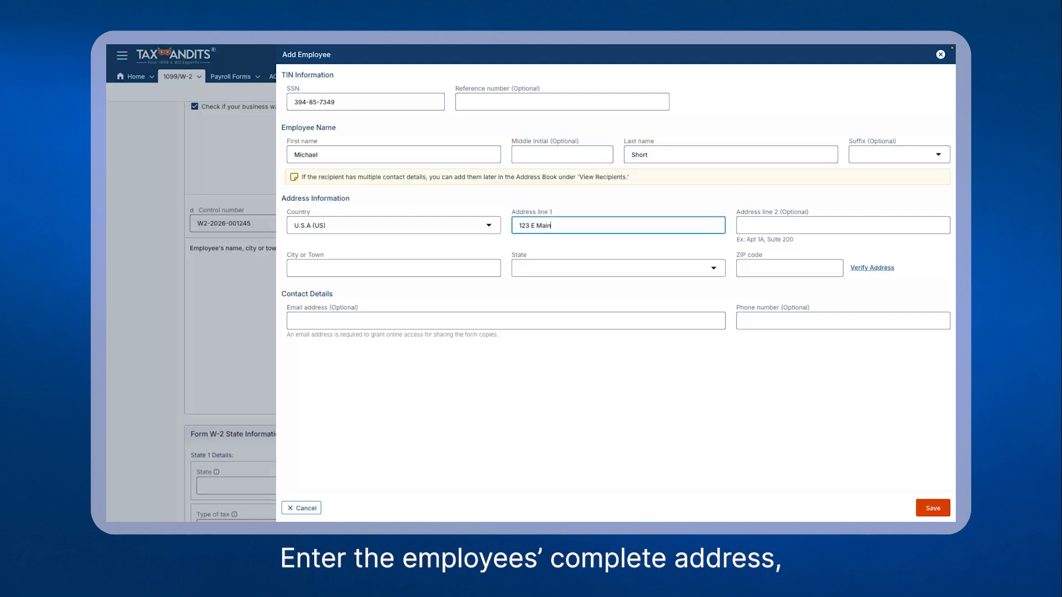
key("Tab")
type("q")
key("Tab")
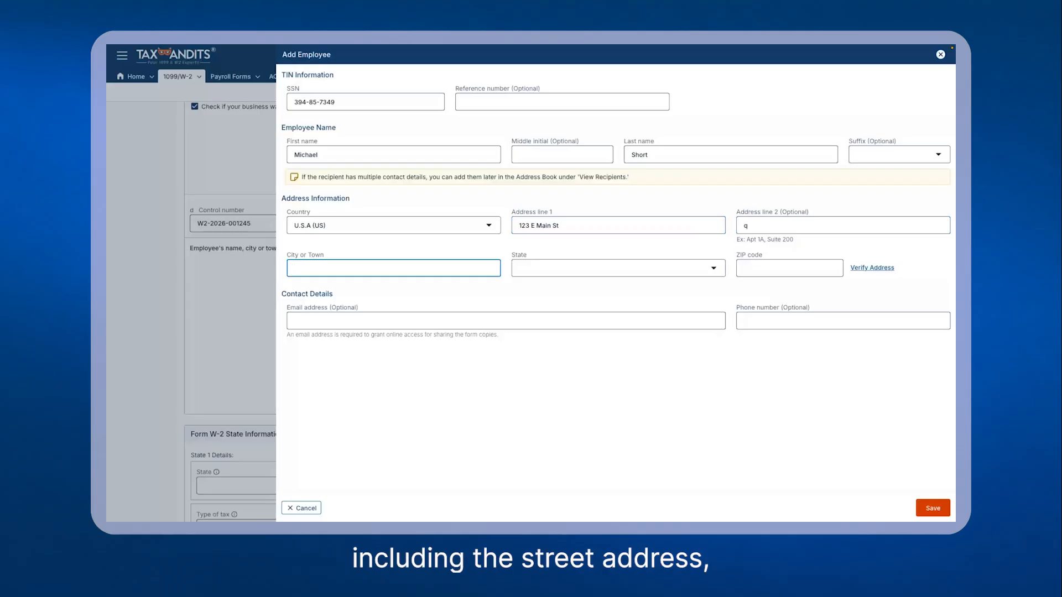
key("shift+Tab")
key("BackSpace")
key("Tab")
Step: Fill in the employee's city, choose the state, and enter the ZIP code
type("Rock Hill")
key("Tab")
key("s")
key("Tab")
type("29730")
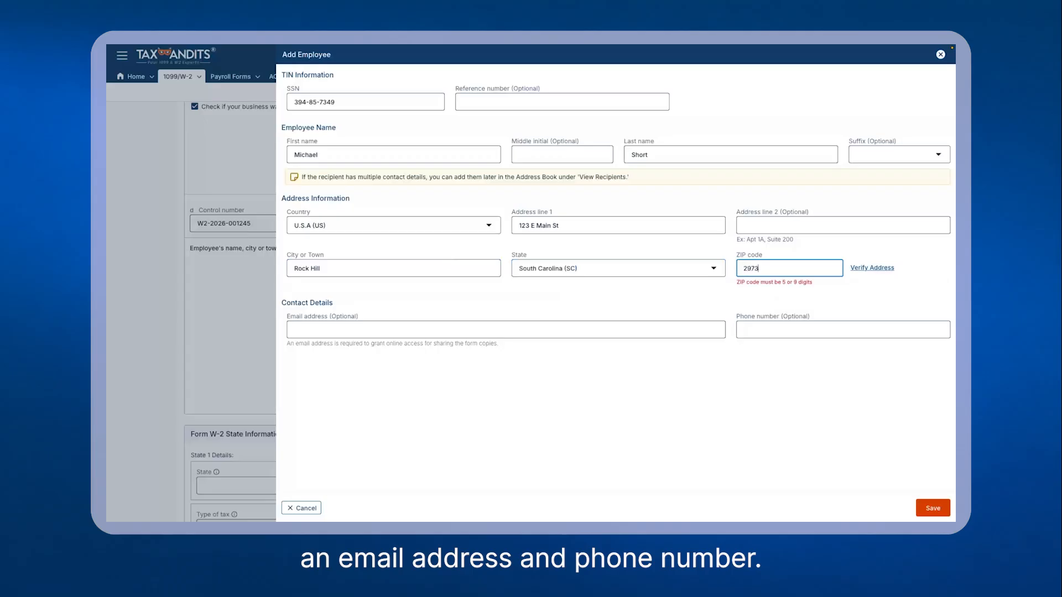
Step: Enter the employee's e-mail address in the contact details
key("Tab")
key("Tab")
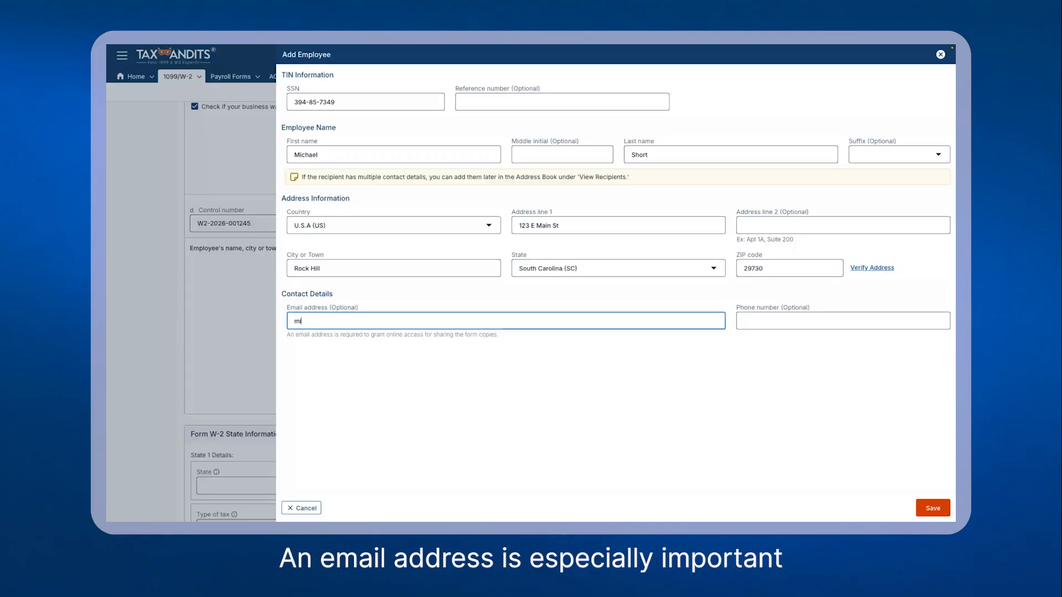
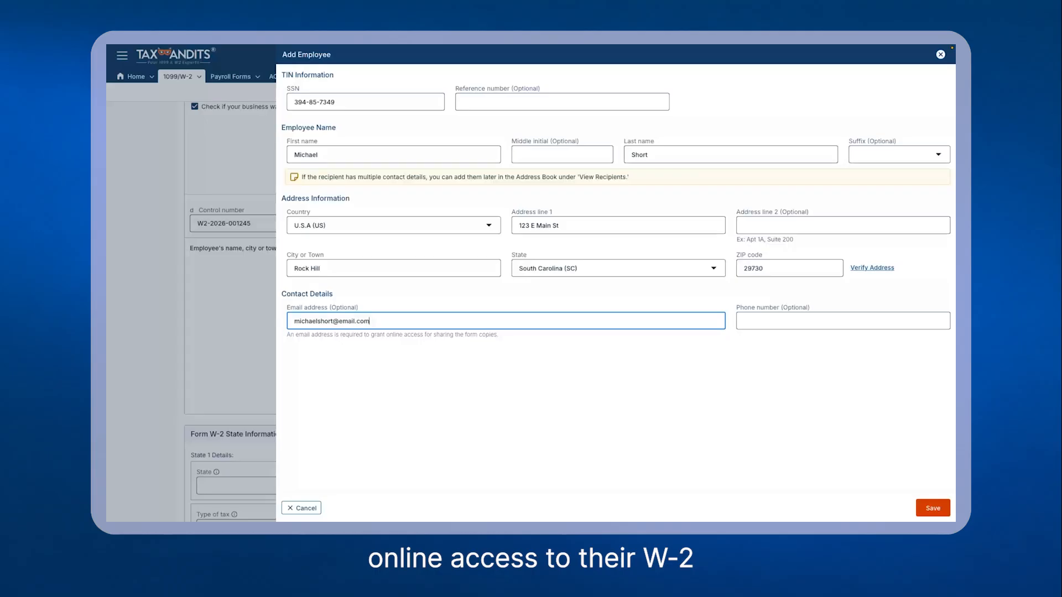
key("Tab")
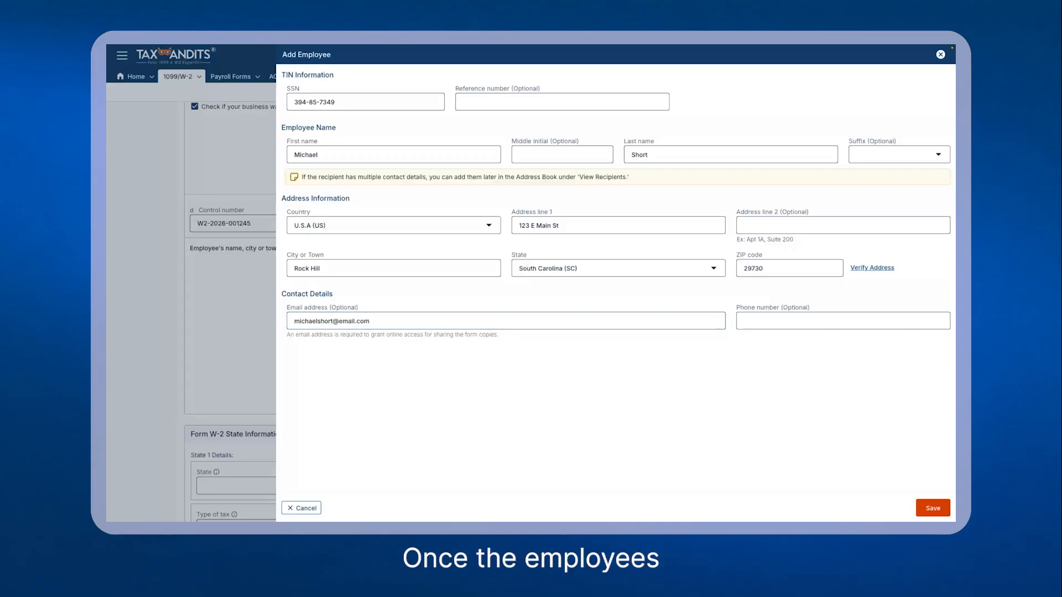
Step: Save the new employee, accepting the USPS-recommended address
left_click(933, 508)
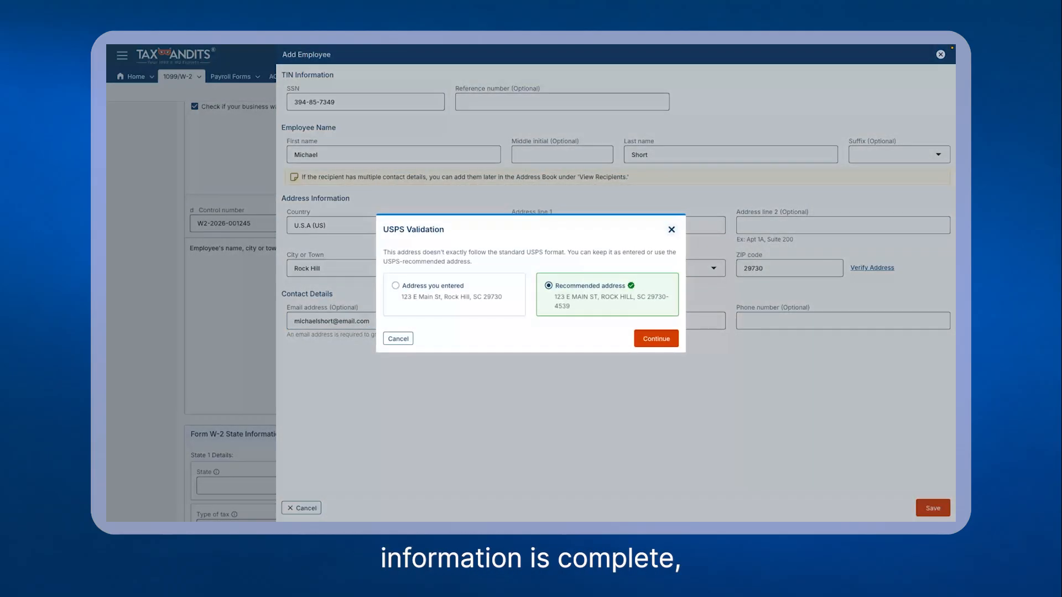
left_click(656, 339)
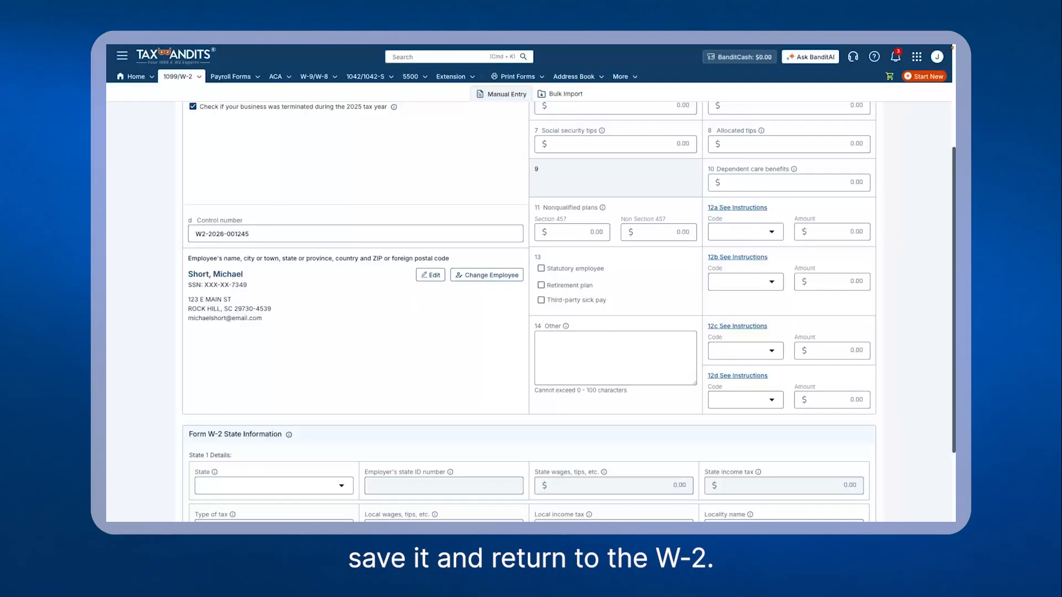
Step: Enter 78,500 in Box 1 wages, tips, other compensation
scroll(529, 310, "up", 3)
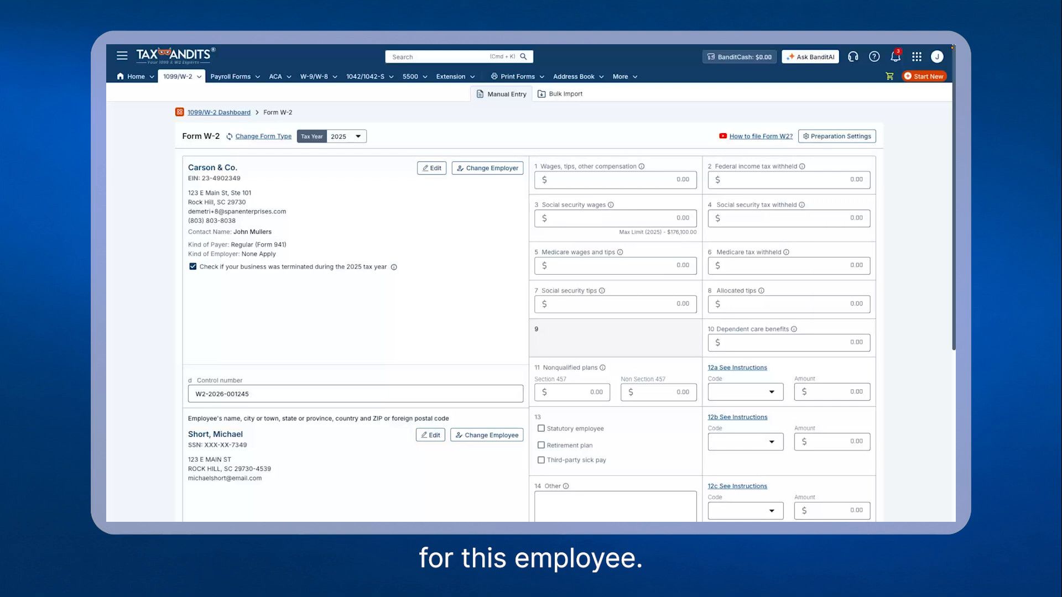
left_click(616, 180)
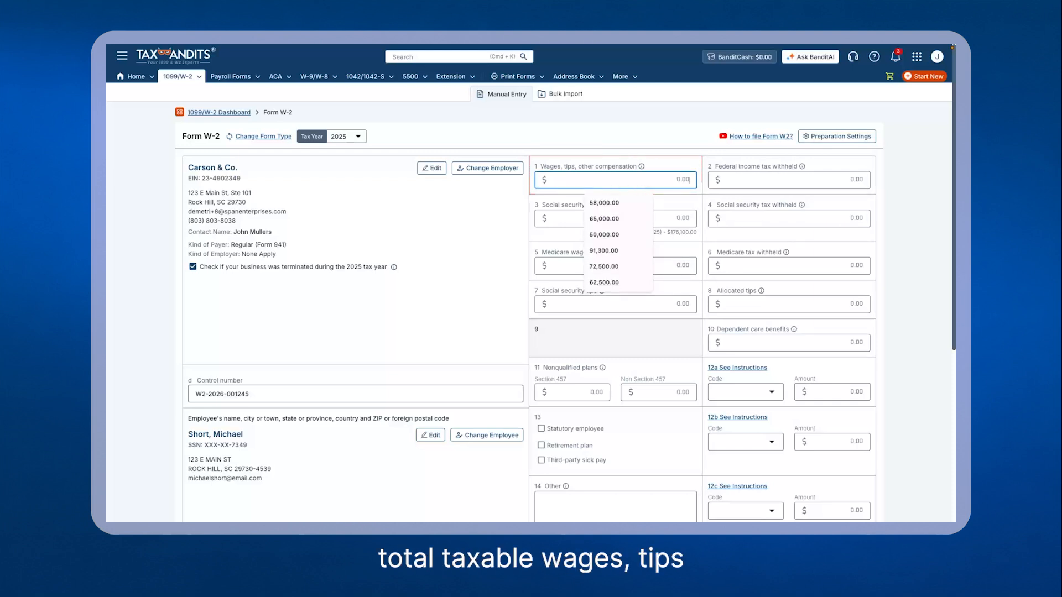
type("78,5")
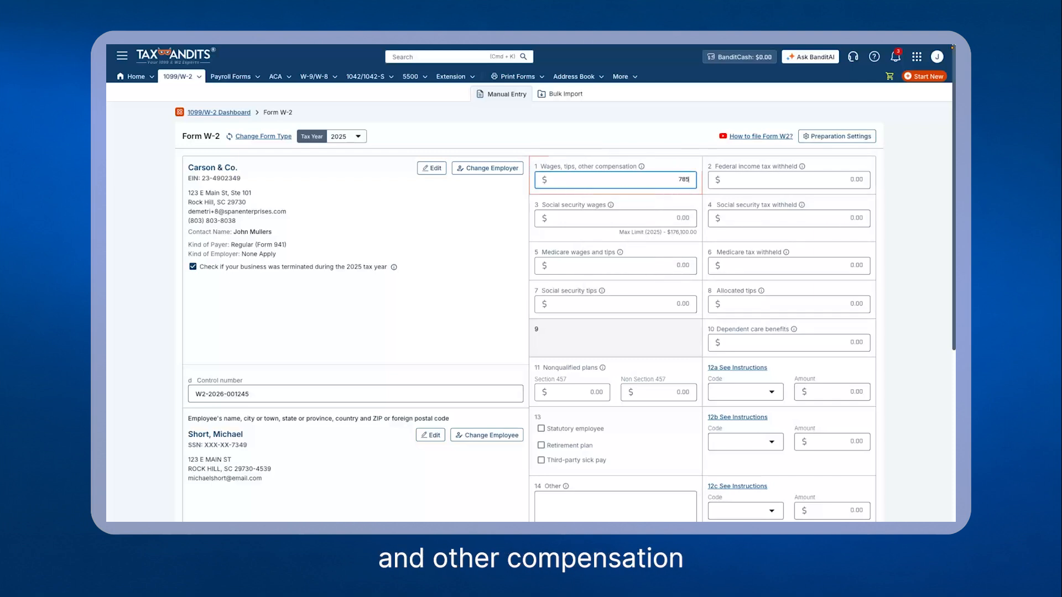
type("00")
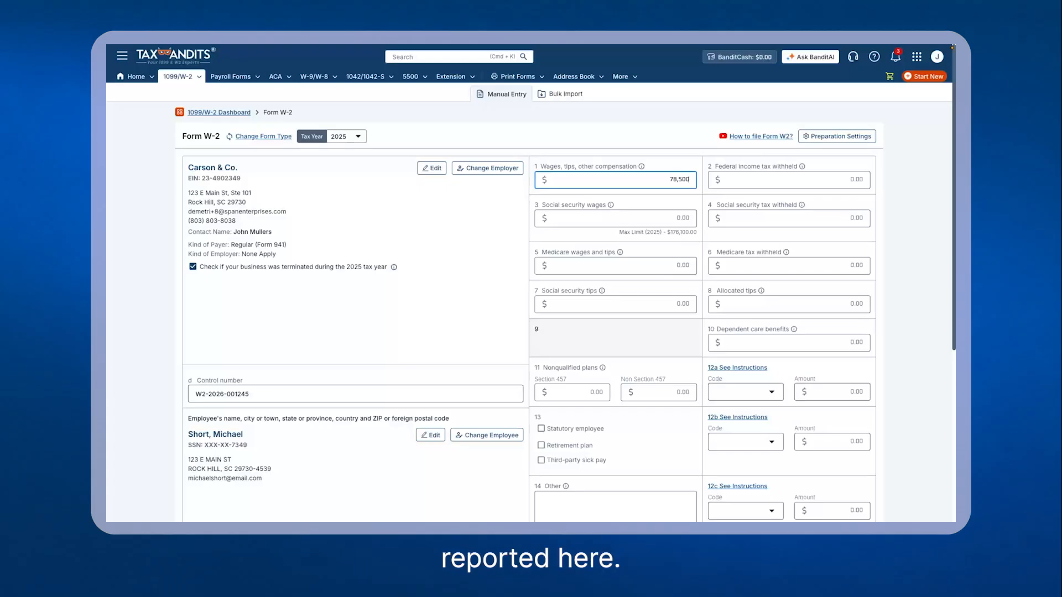
Step: Enter 9,425 in Box 2 federal income tax withheld
left_click(860, 180)
type("9")
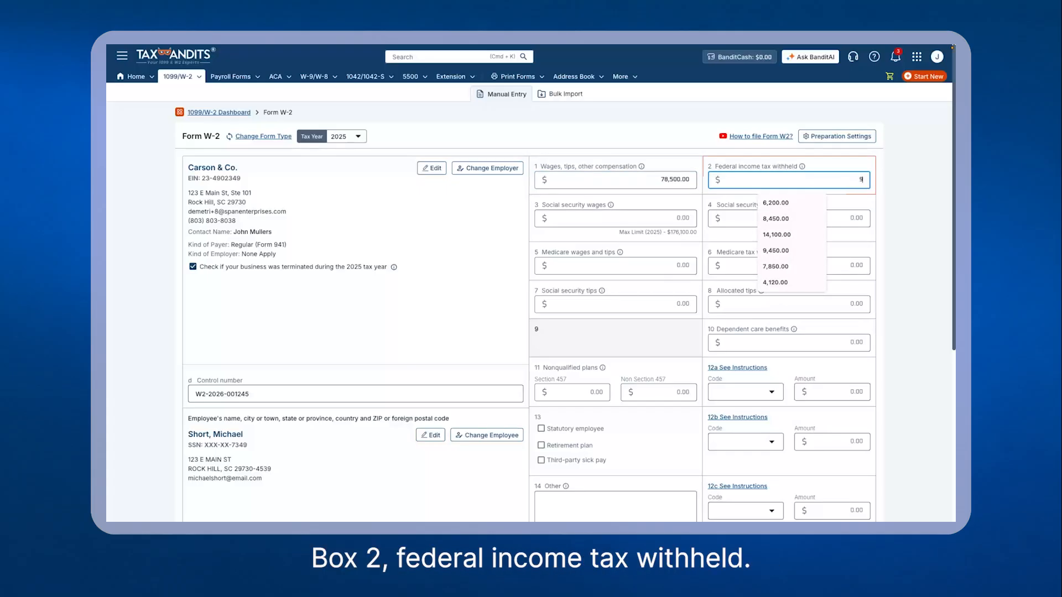
type(",425")
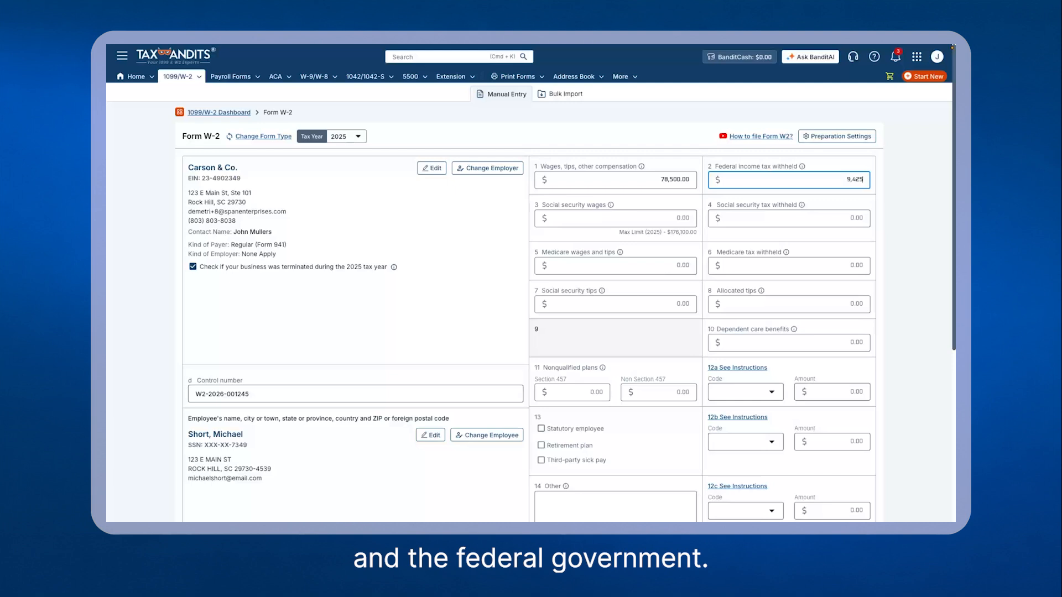
key("Tab")
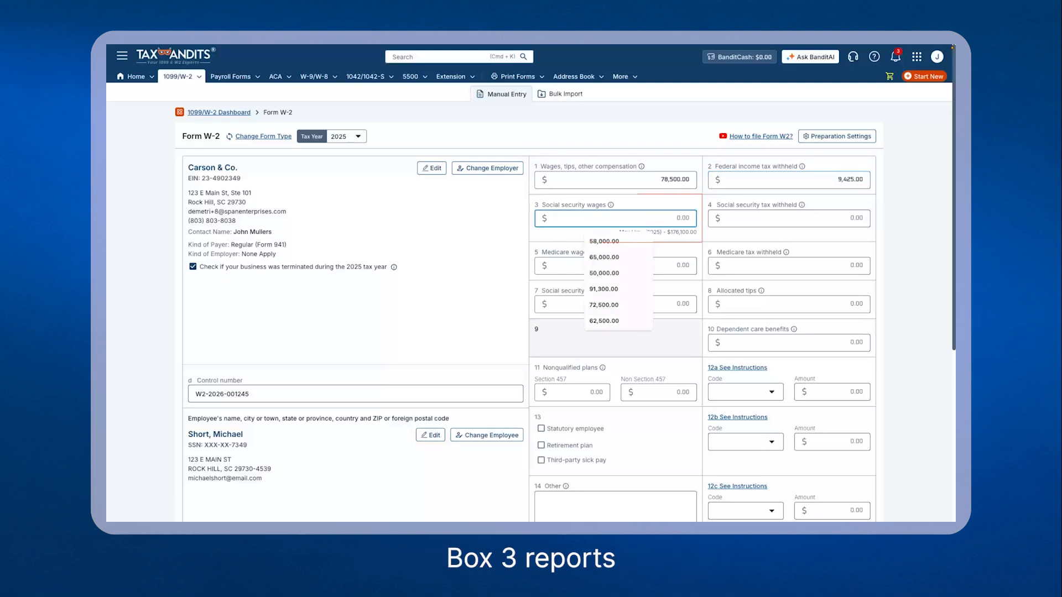
Step: Enter 86,500 in Box 3 social security wages and 5,363 in Box 4 social security tax withheld
type("86,500")
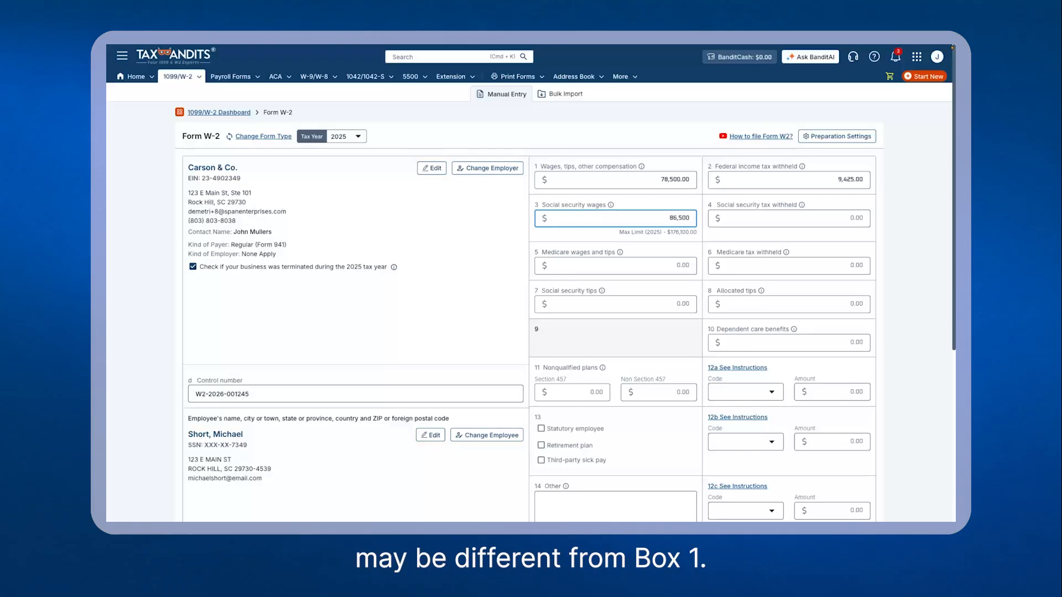
left_click(788, 218)
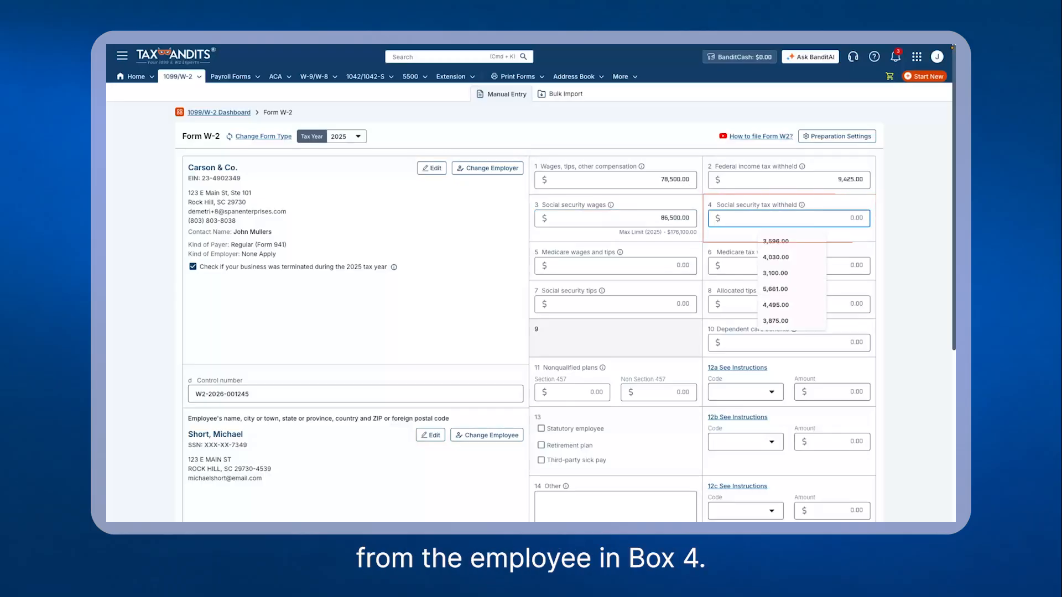
type("5363")
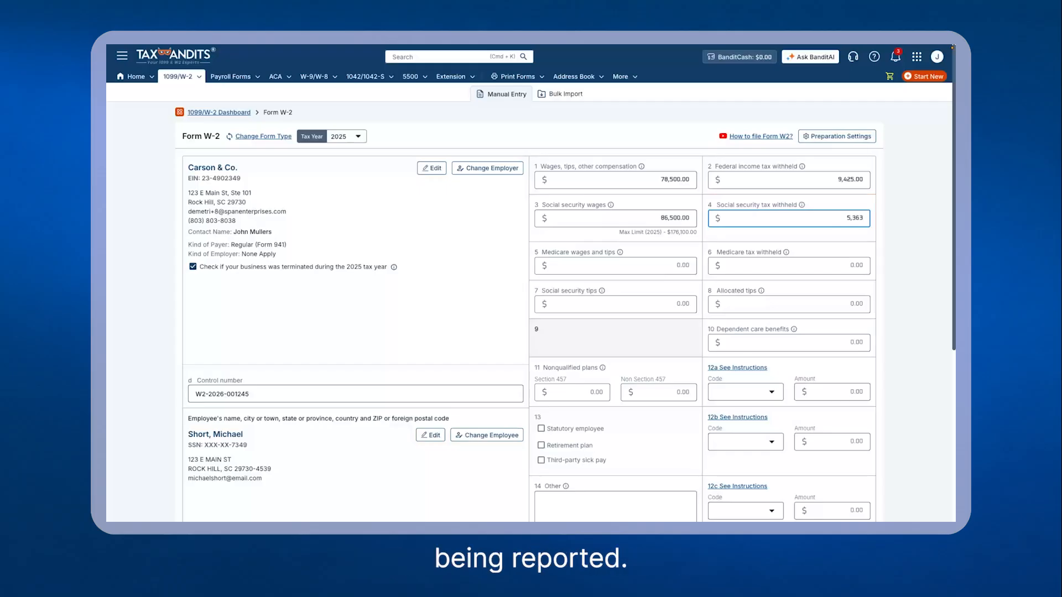
Step: Enter 86,500 in Box 5 Medicare wages and tips and 1,254.25 in Box 6 Medicare tax withheld
left_click(615, 266)
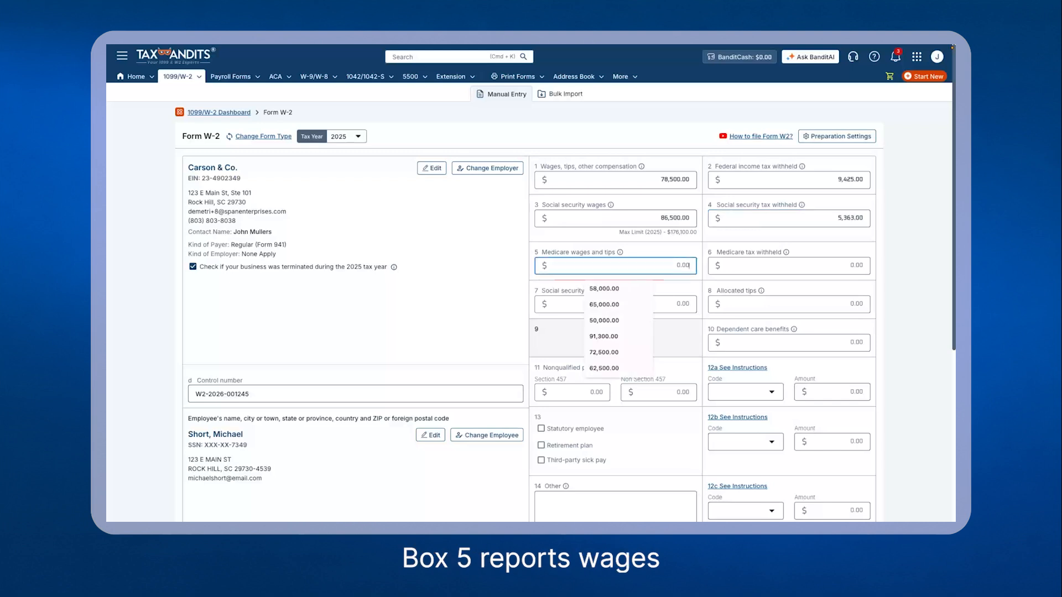
type("86,500")
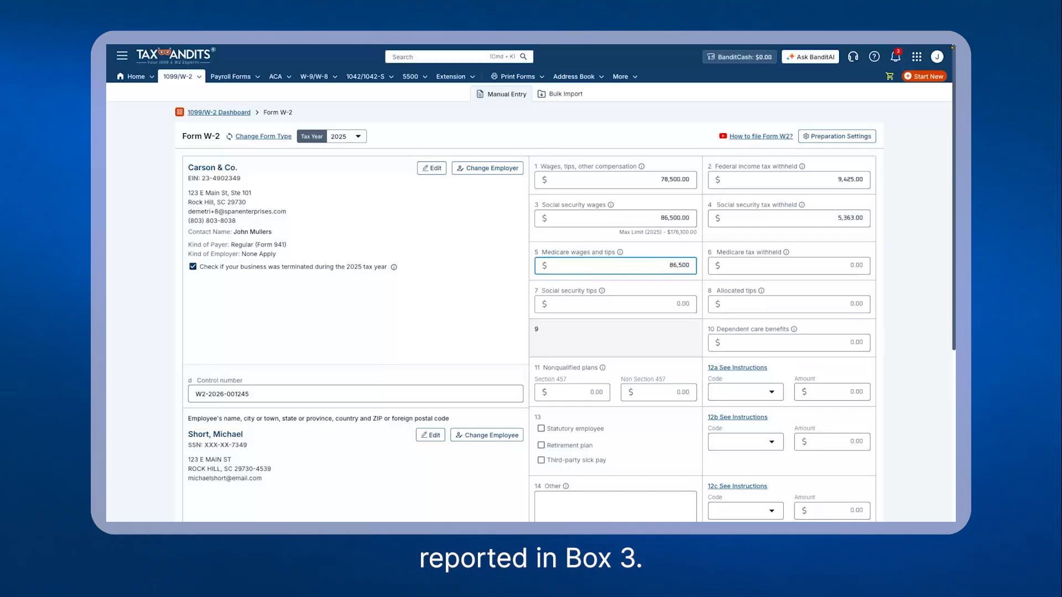
left_click(789, 265)
type("1,2")
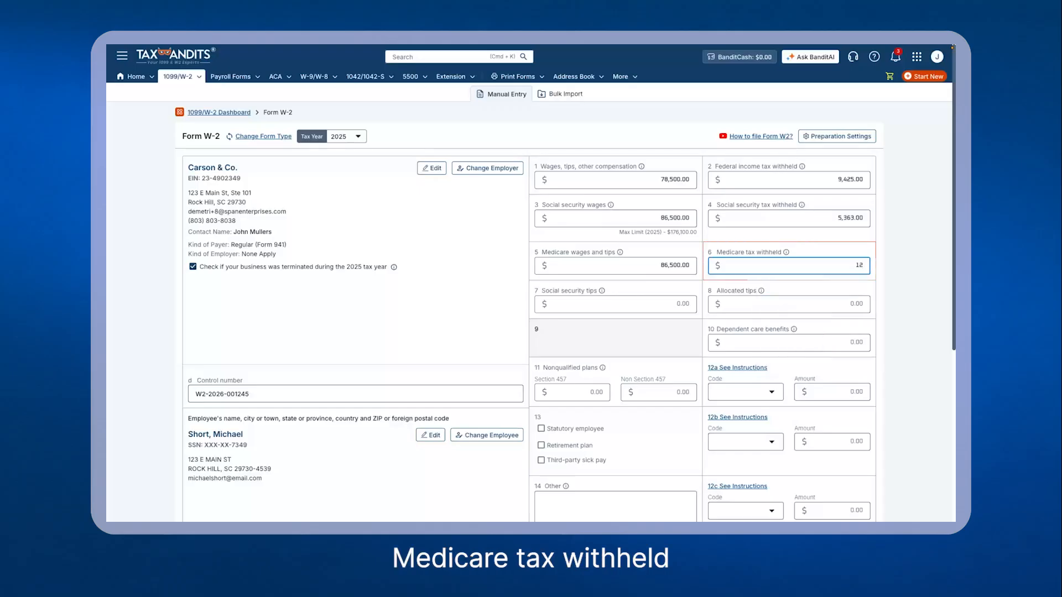
type("54.25")
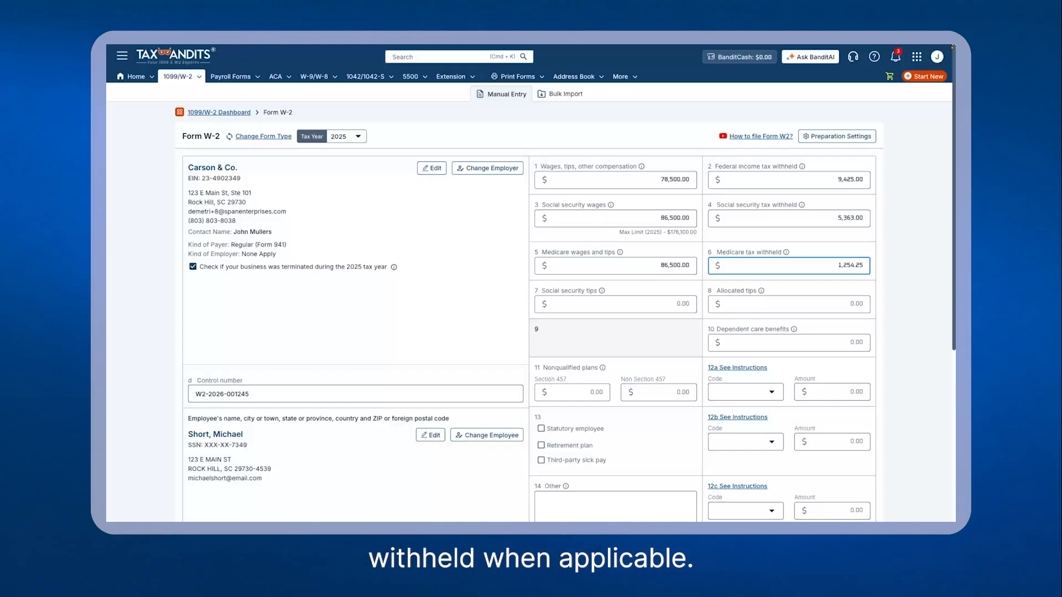
key("Tab")
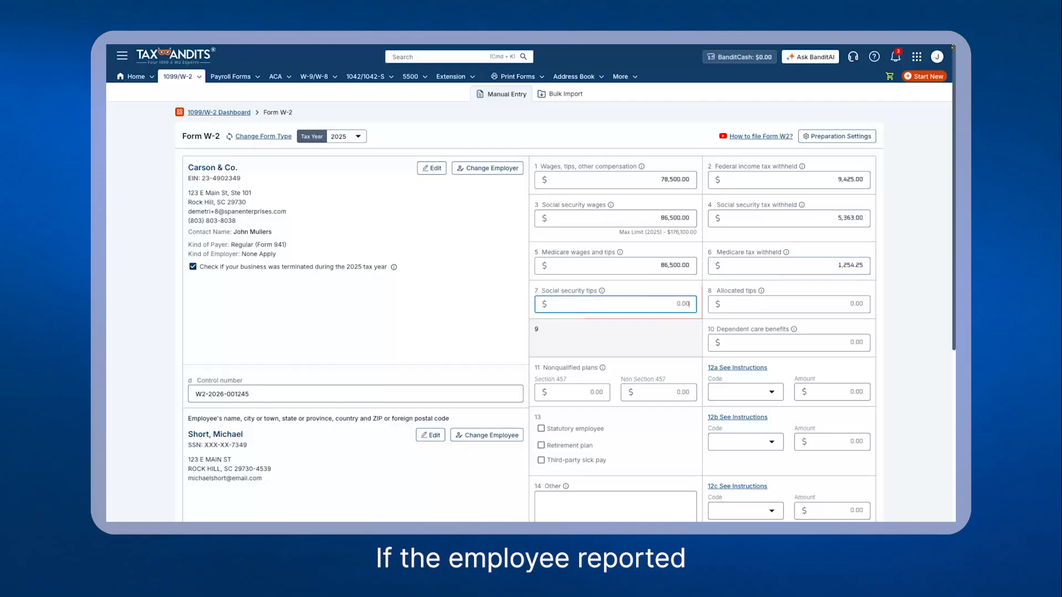
Step: Enter 0 in Box 7 social security tips and Box 8 allocated tips
type("0")
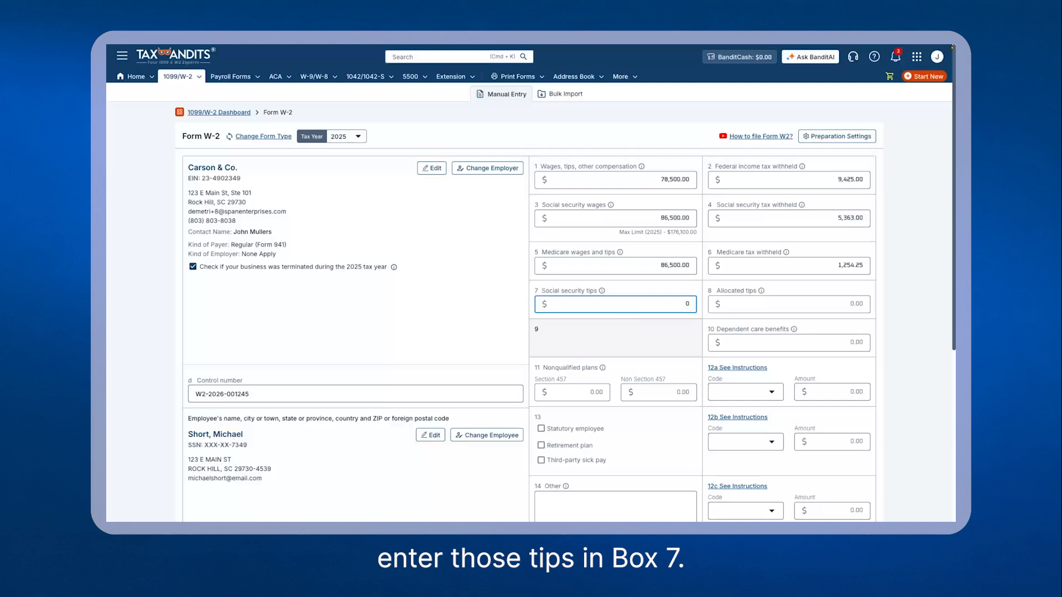
key("Tab")
type("0")
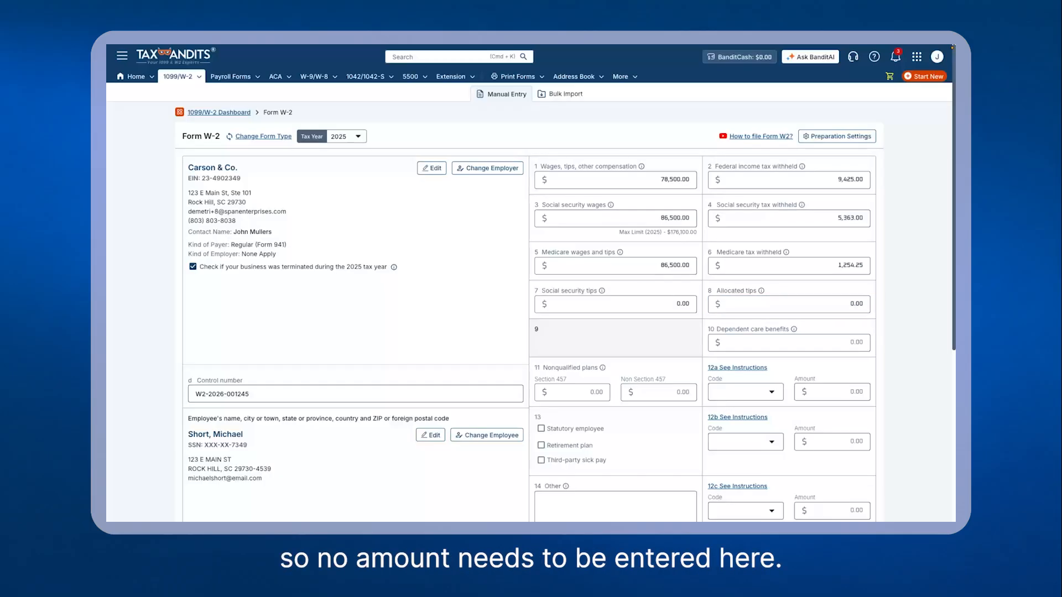
Step: Enter 5,000 in Box 10 dependent care benefits
left_click(788, 343)
type("5,000")
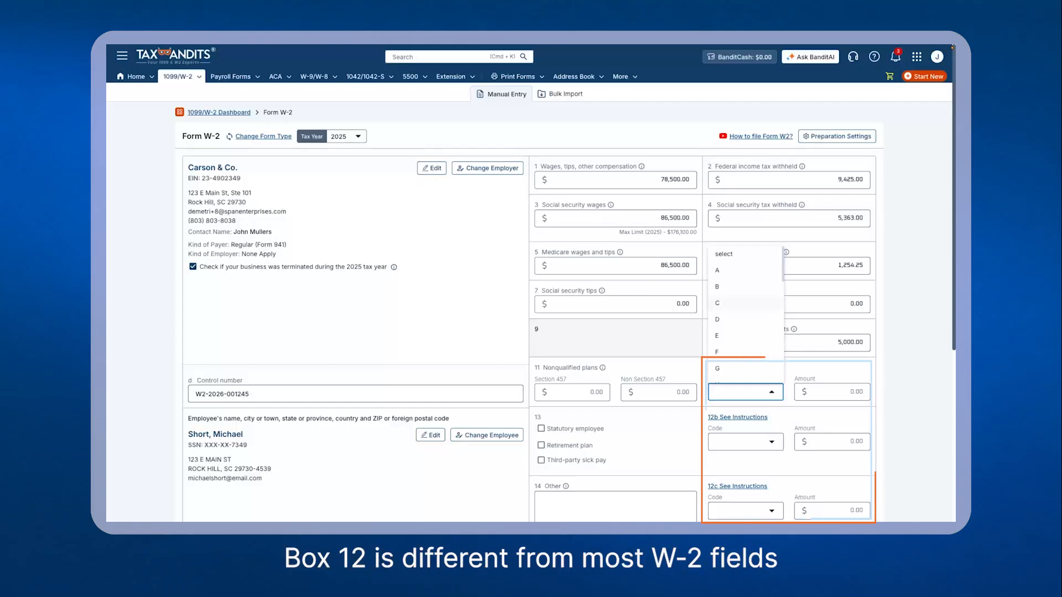
Step: Set Box 12a to code D with an amount of 8,000
left_click(744, 320)
left_click(832, 392)
type("8000")
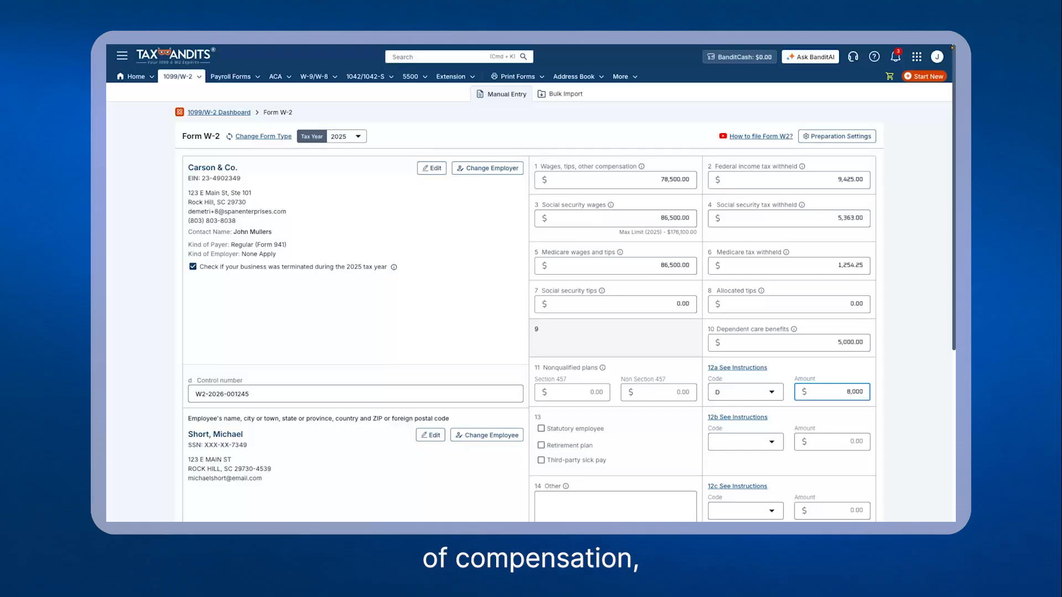
key("Tab")
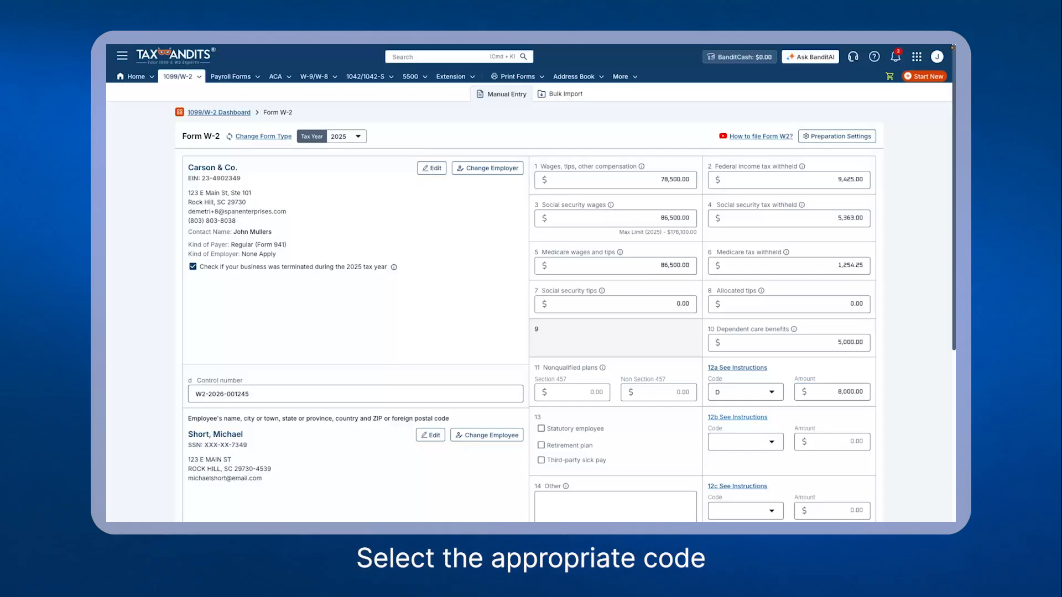
Step: Open the Box 12 code reference guide, read it, and close it
left_click(737, 367)
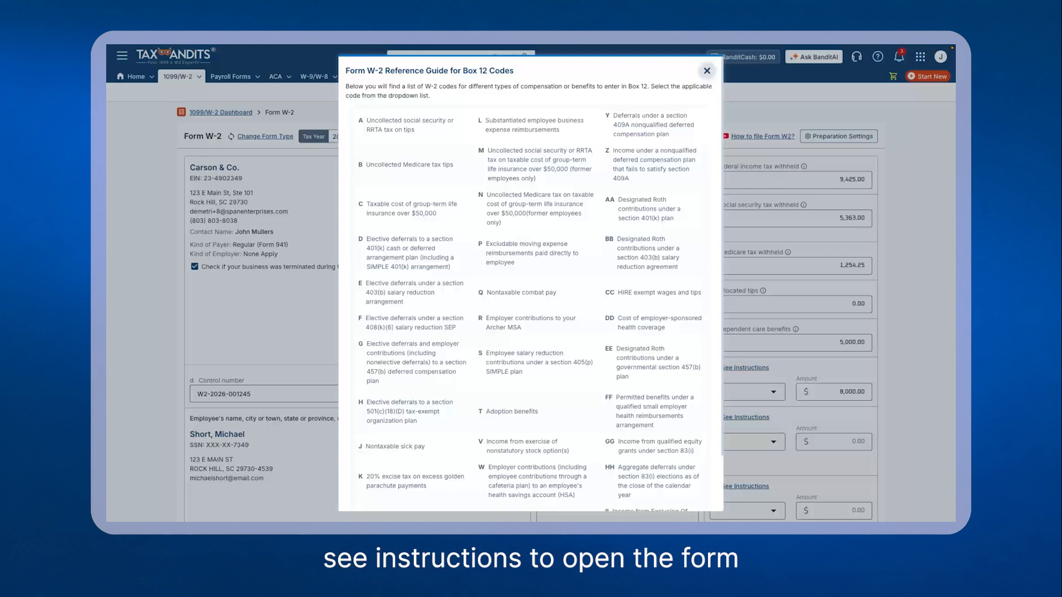
left_click(707, 71)
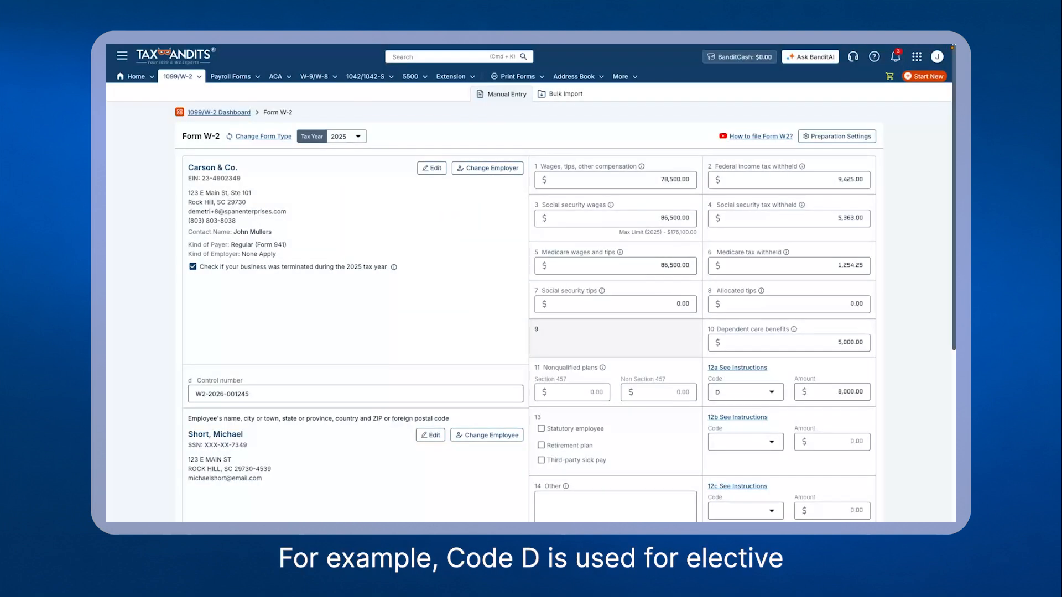
Step: Set Box 12b to code DD with an amount of 9,600
left_click(745, 442)
scroll(745, 413, "down", 5)
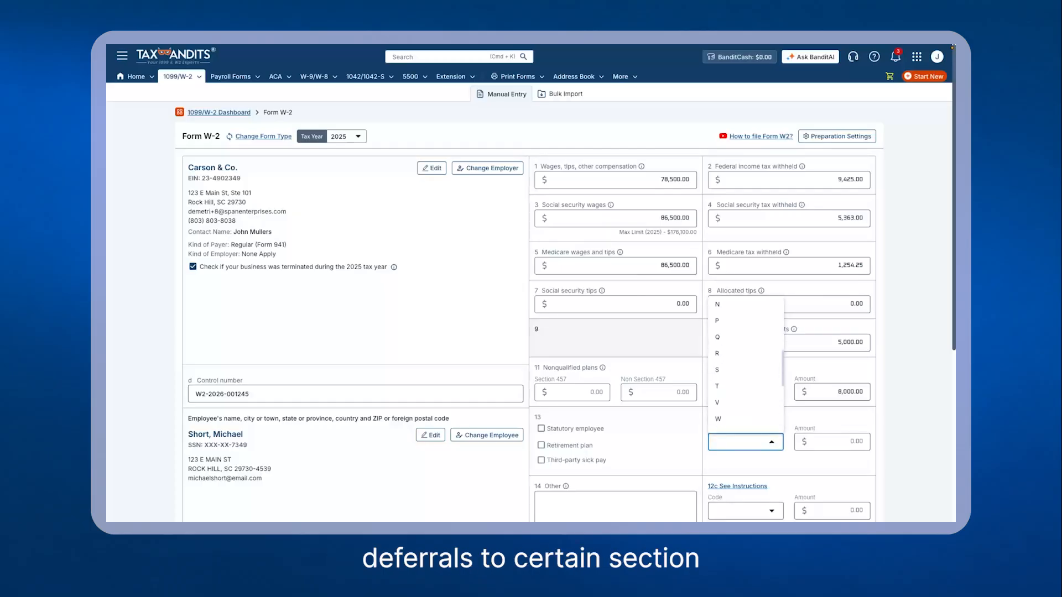
scroll(745, 365, "down", 3)
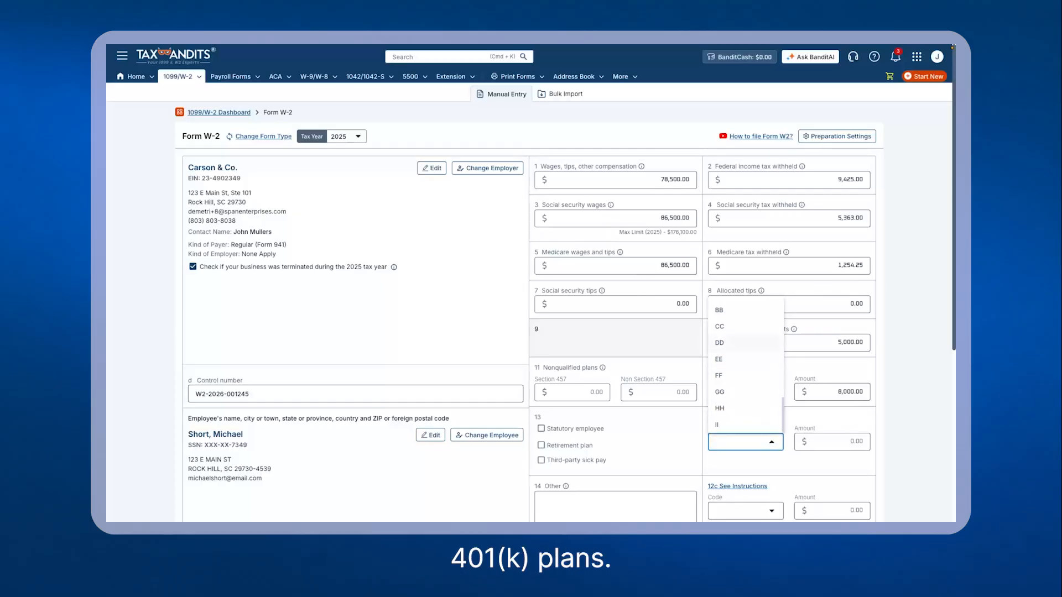
left_click(729, 343)
left_click(831, 442)
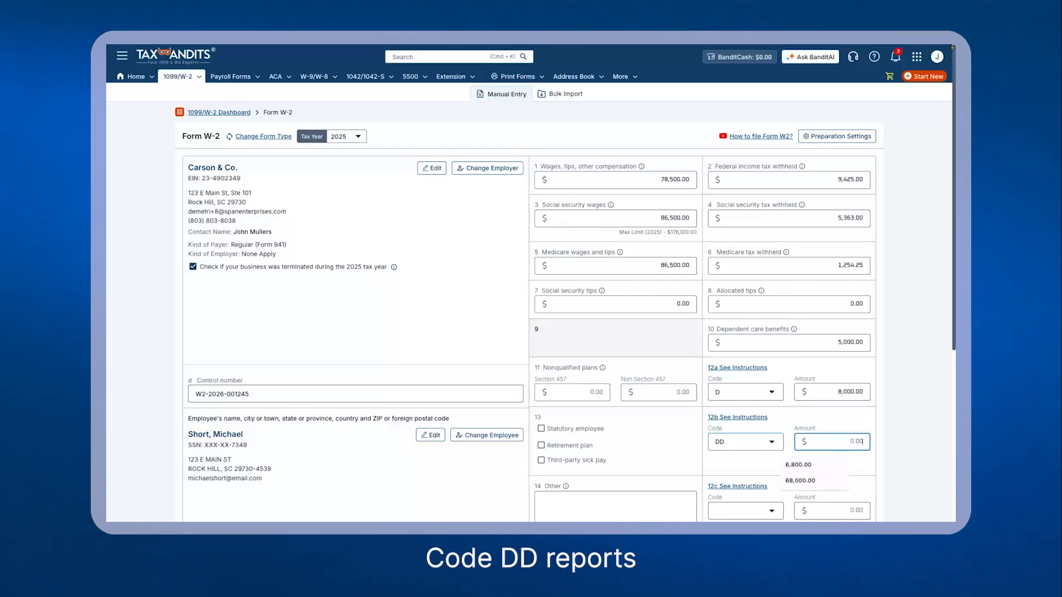
type("9600")
key("Tab")
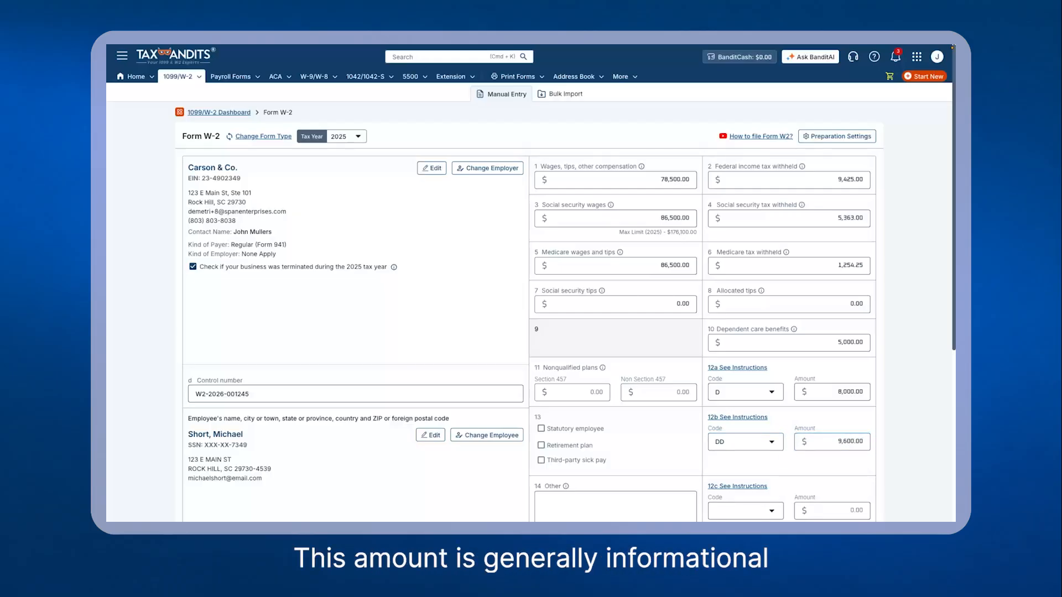
Step: Set Box 12c to code W with an amount of 2,400
scroll(568, 311, "down", 4)
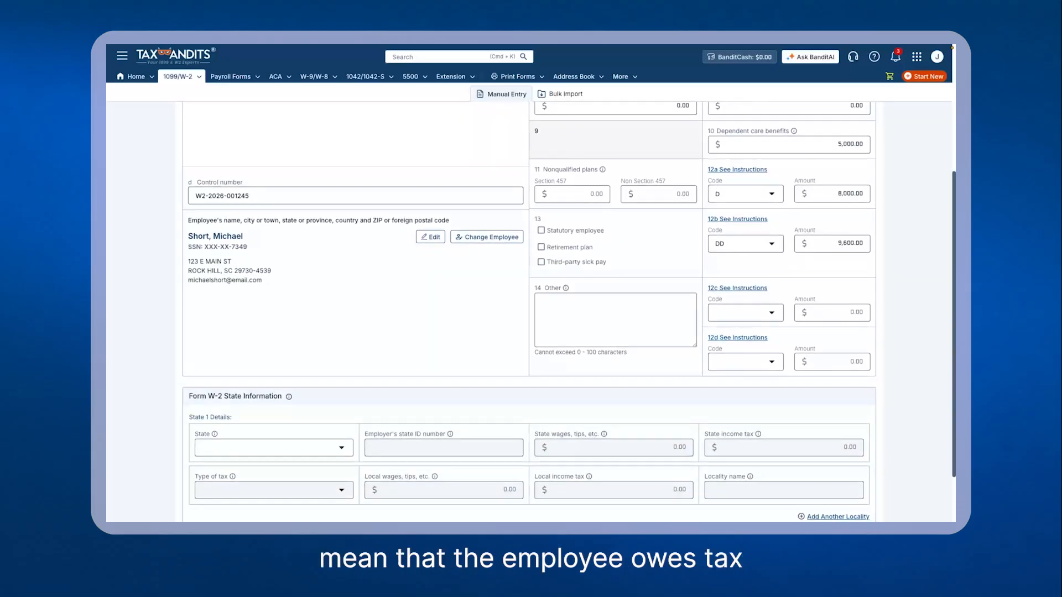
left_click(745, 313)
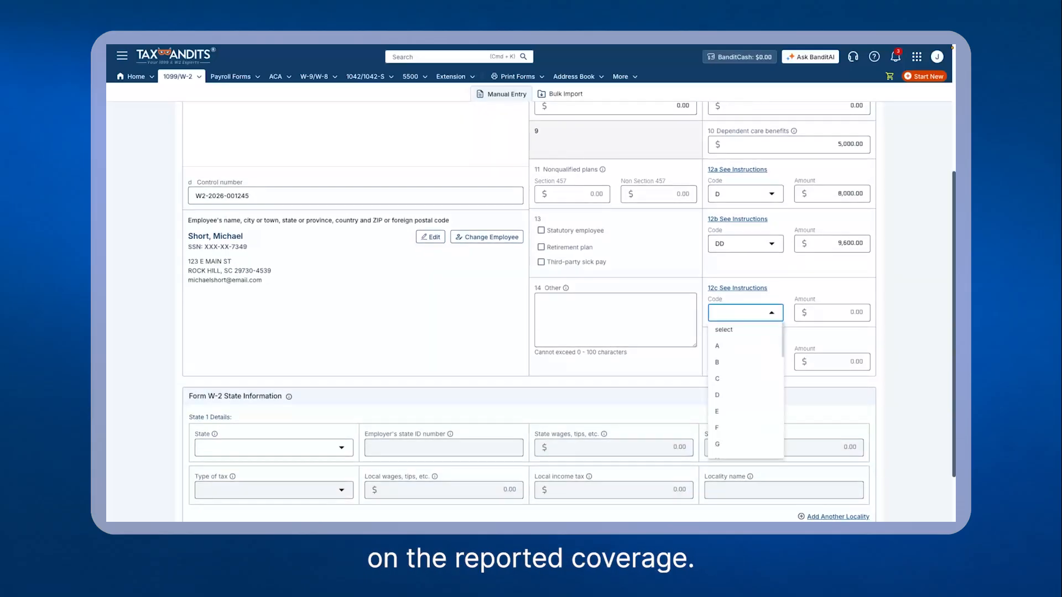
scroll(745, 378, "down", 5)
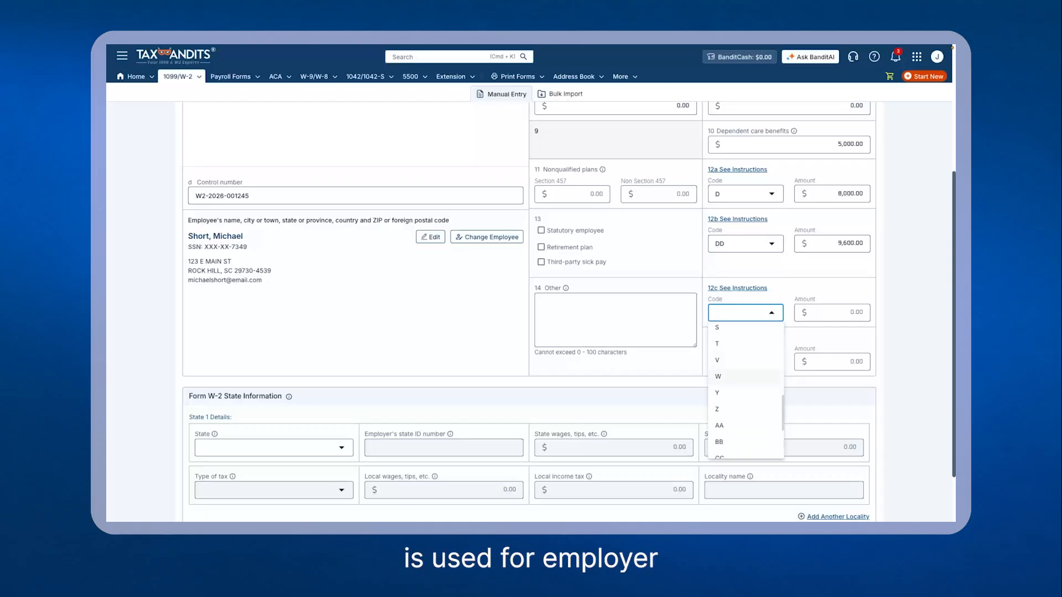
left_click(744, 377)
left_click(831, 313)
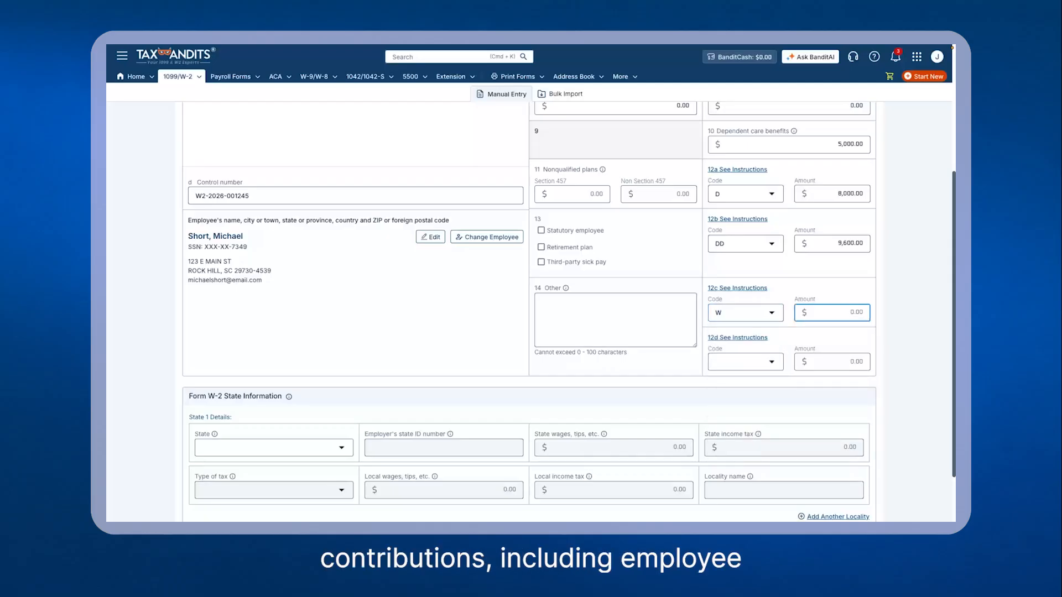
type("2400")
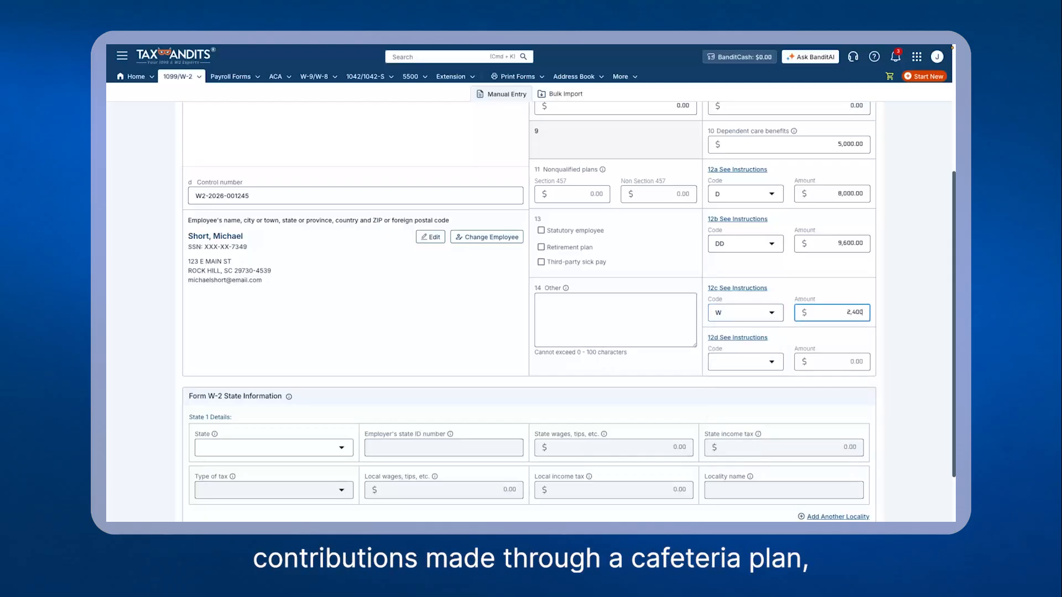
key("Tab")
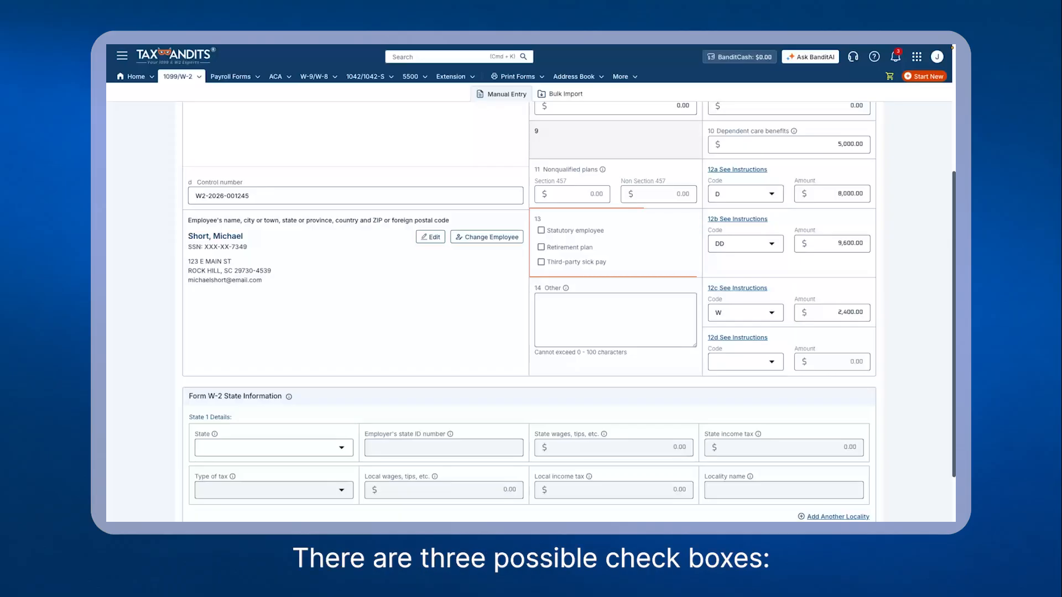
Step: Check Retirement plan in Box 13 and choose South Carolina (SC) as the state
left_click(541, 247)
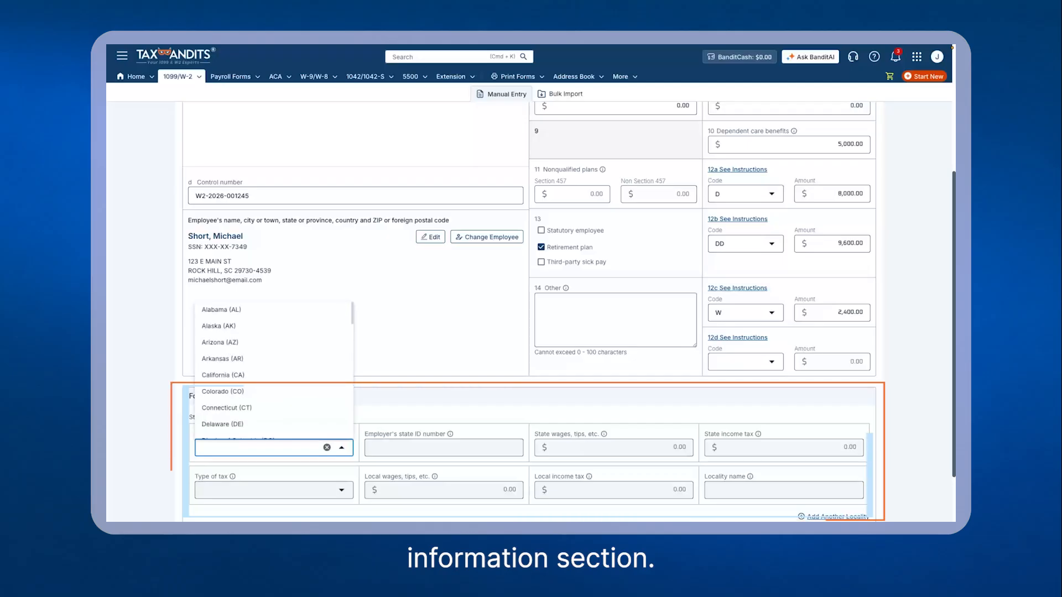
key("s")
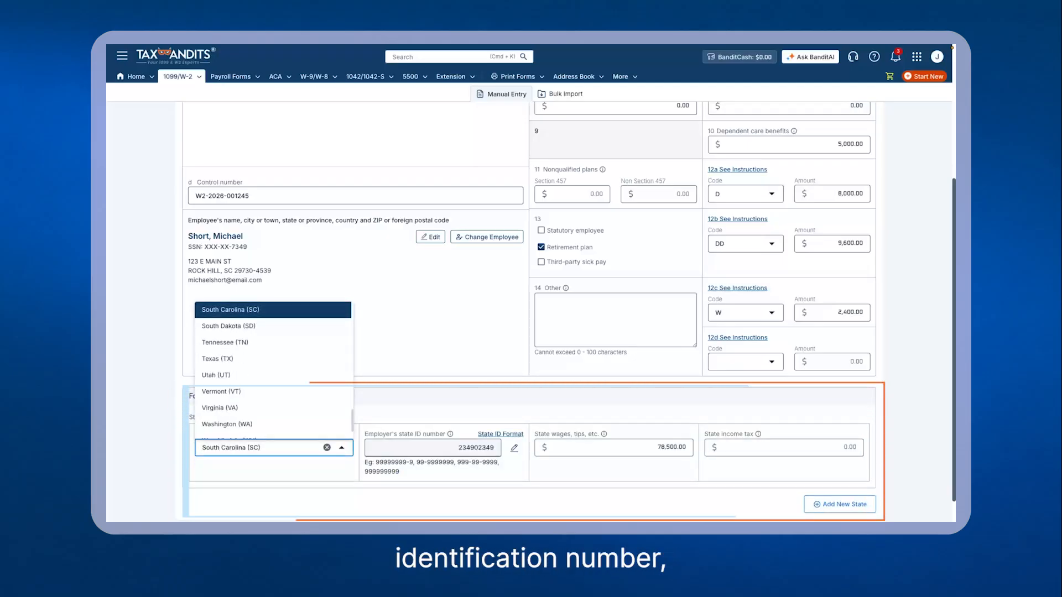
key("Return")
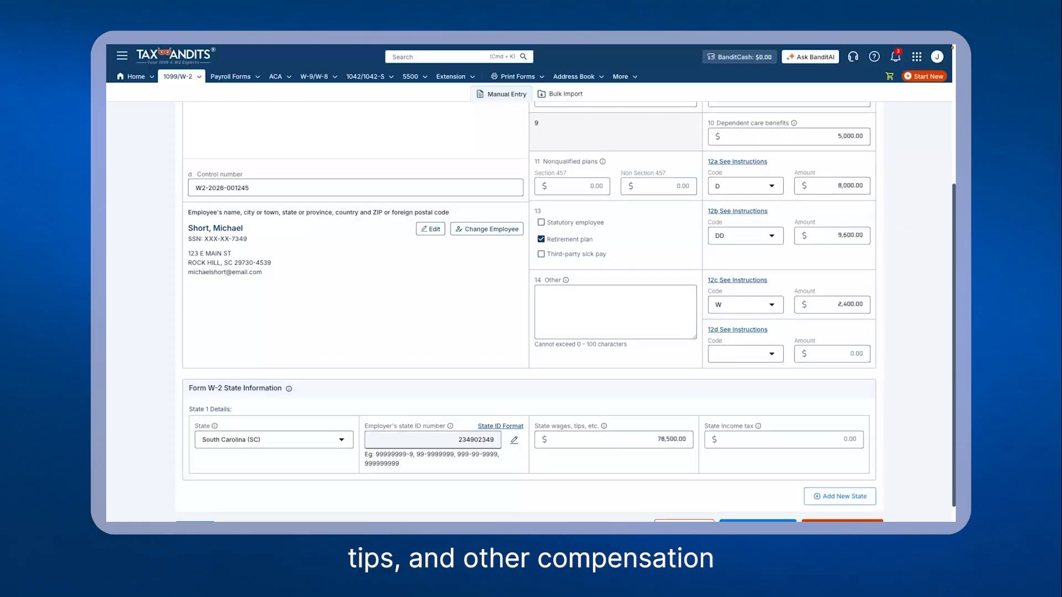
Step: Enter 3,250 as the state income tax
left_click(784, 440)
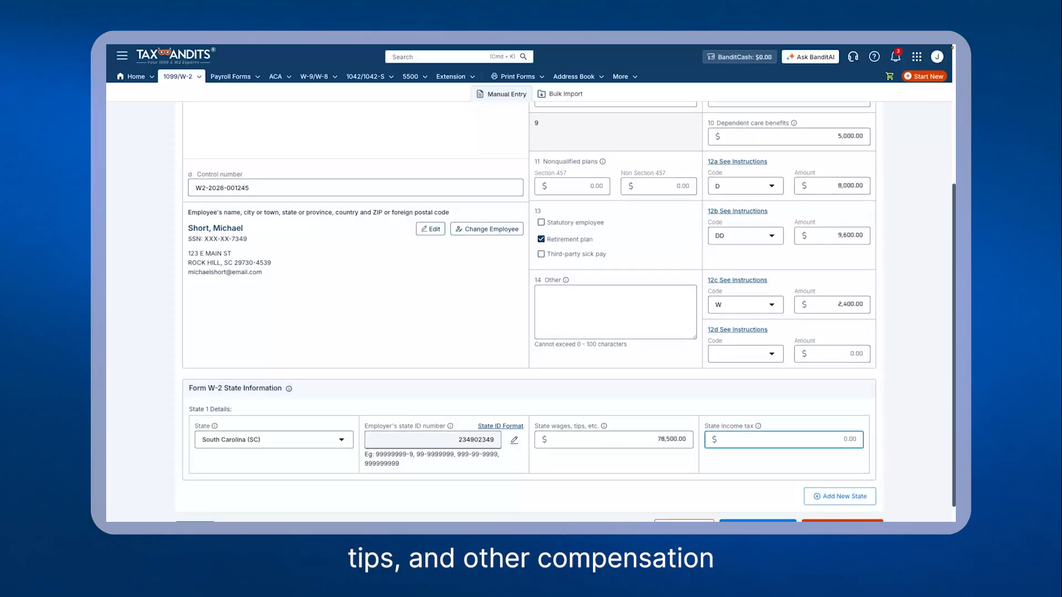
type("3250")
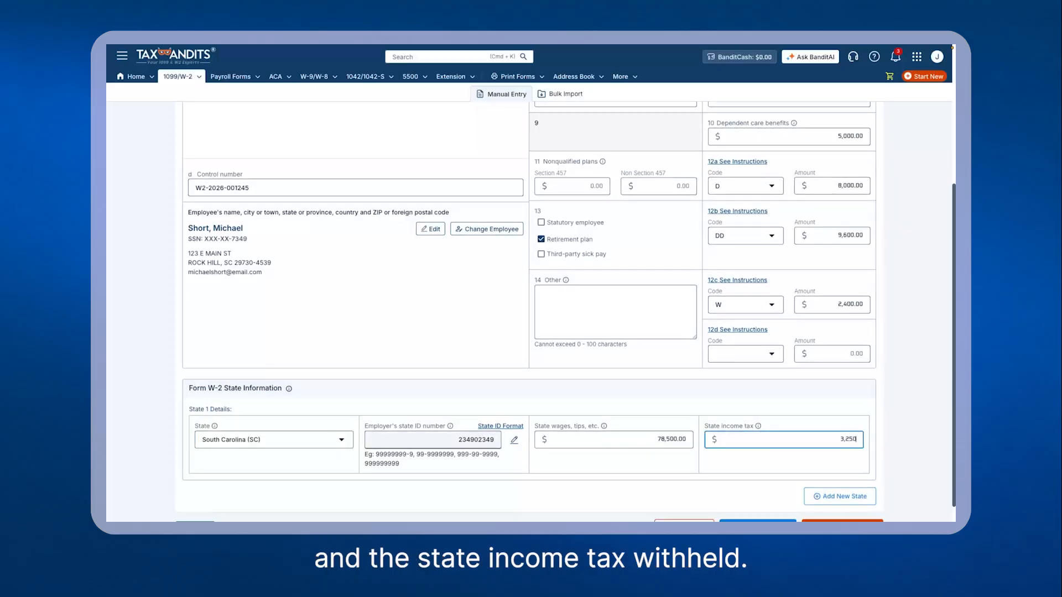
key("Tab")
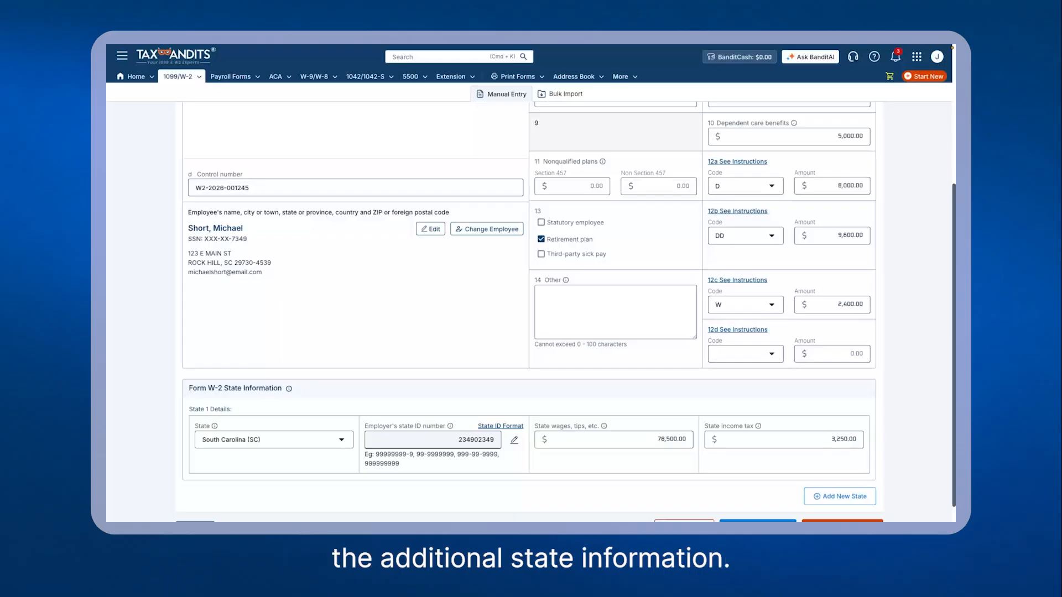
Step: Review the completed W-2 amounts and save the form
scroll(529, 311, "up", 4)
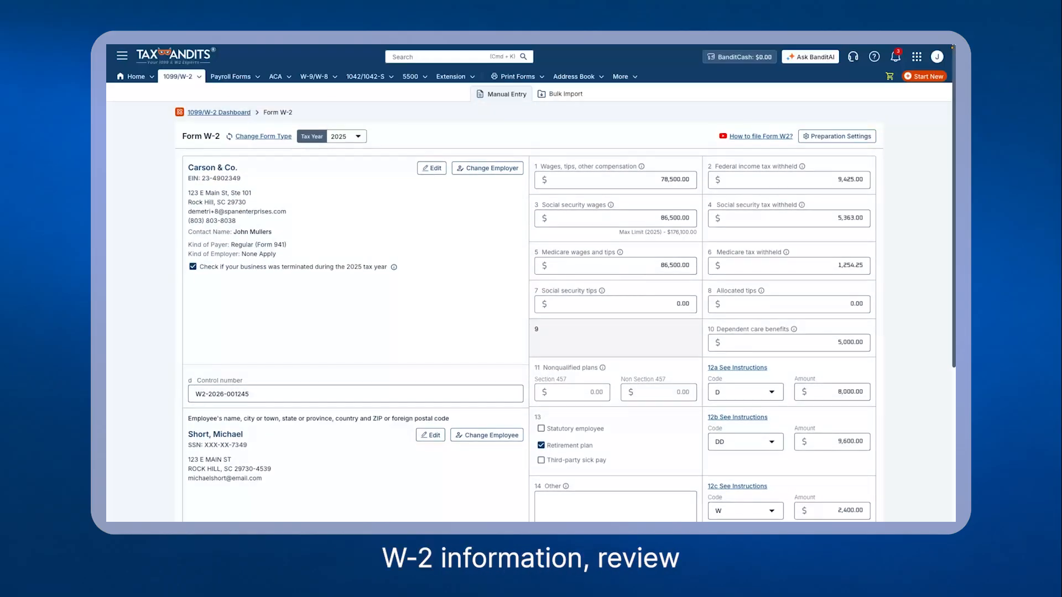
scroll(528, 311, "down", 2)
scroll(529, 311, "down", 3)
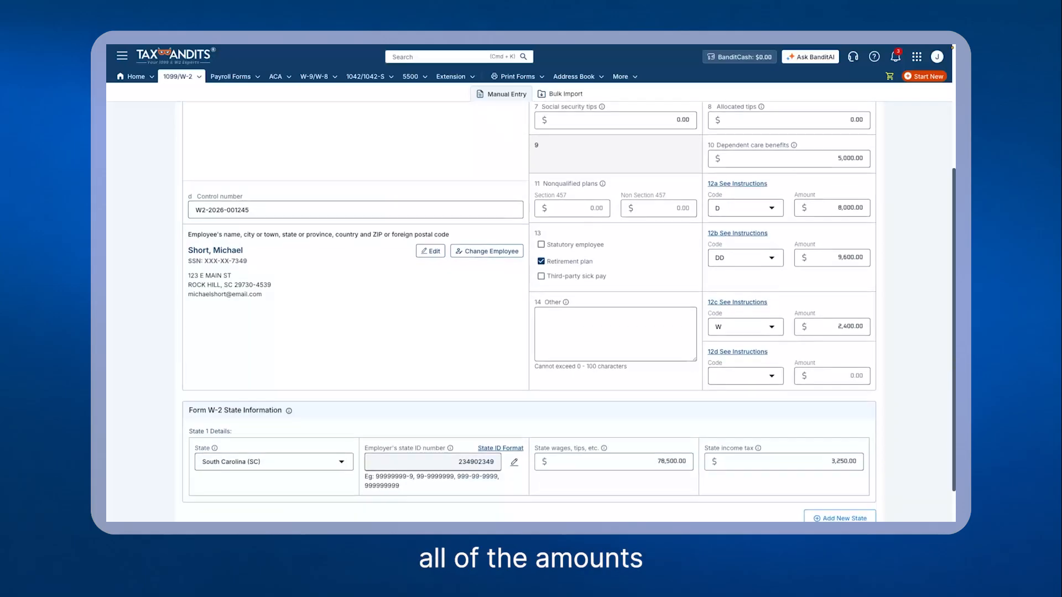
left_click(846, 504)
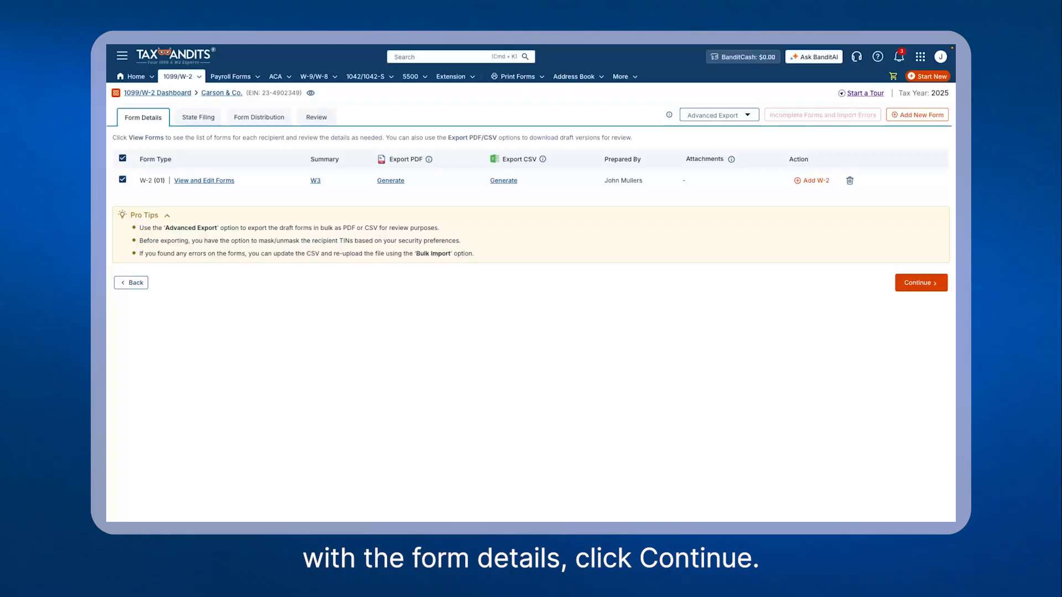
Step: Continue to the State Filing page and open and close the W-2 forms list
left_click(920, 282)
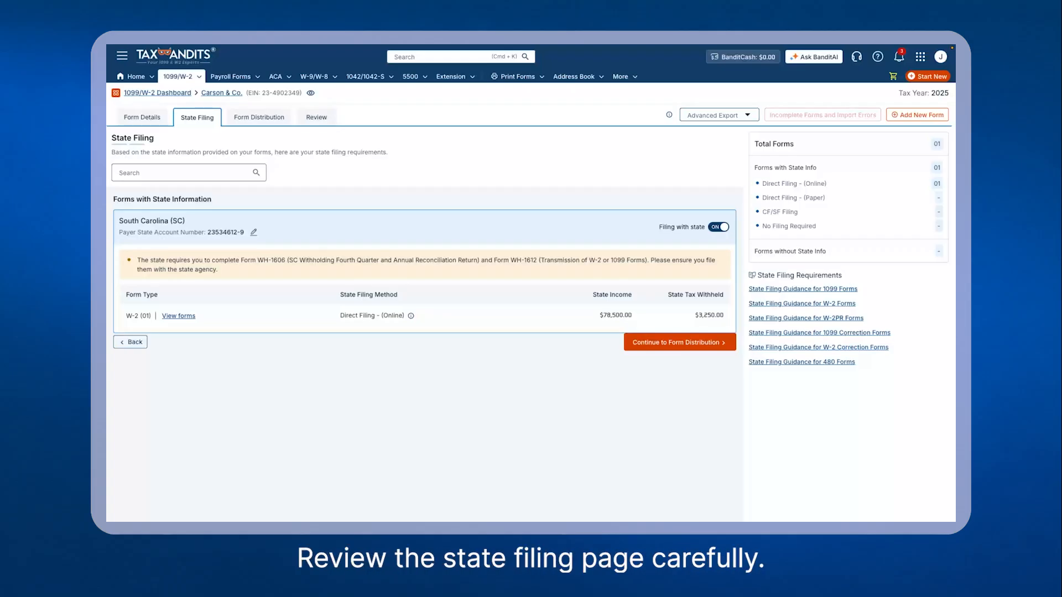
left_click(178, 316)
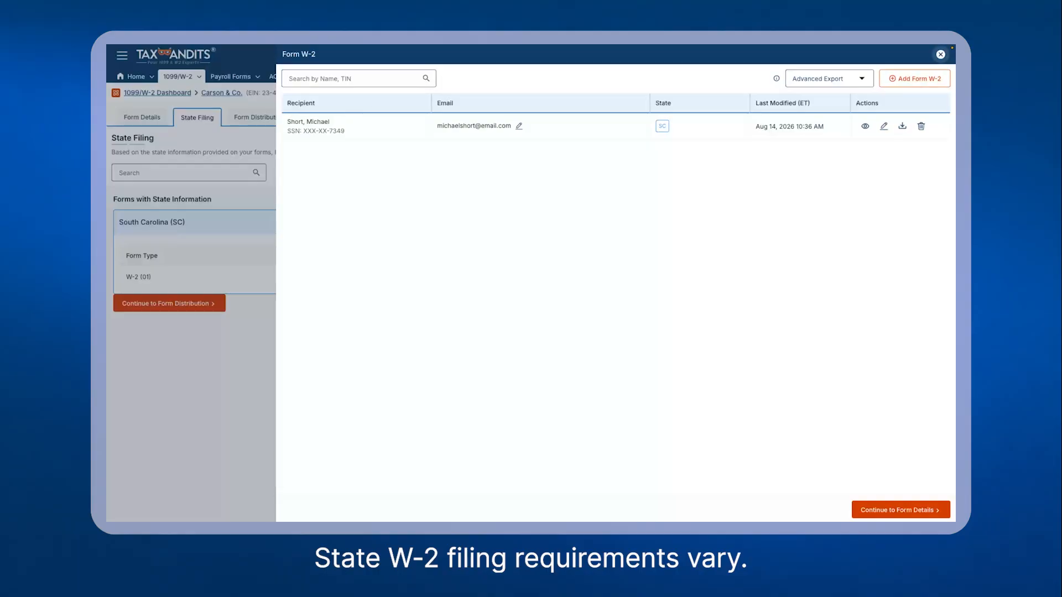
left_click(940, 54)
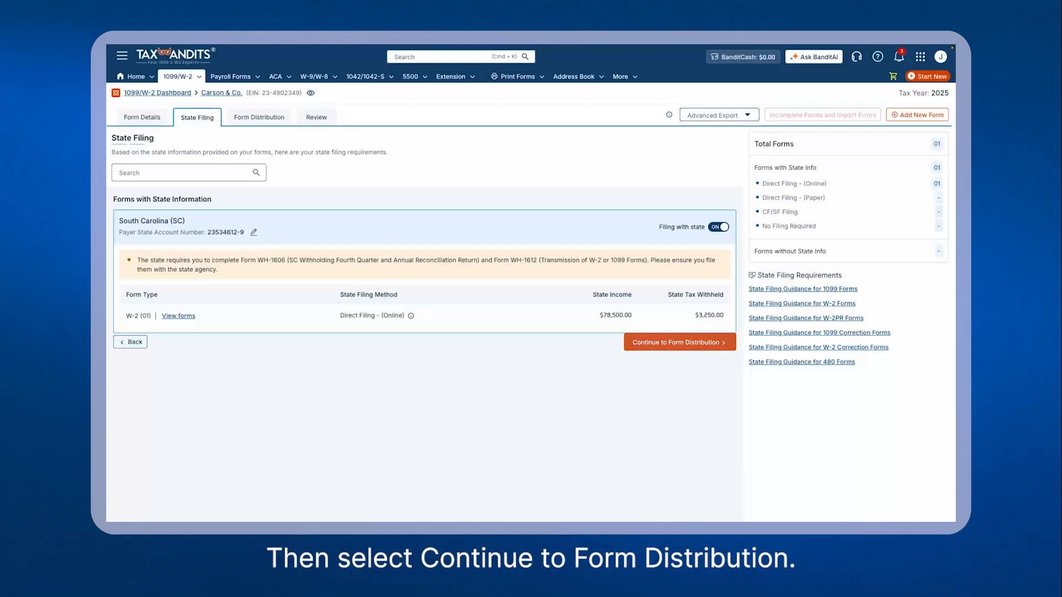
Step: Proceed to Form Distribution, choose Postal + Recipient Portal Access (Combo), and continue to review forms
left_click(679, 342)
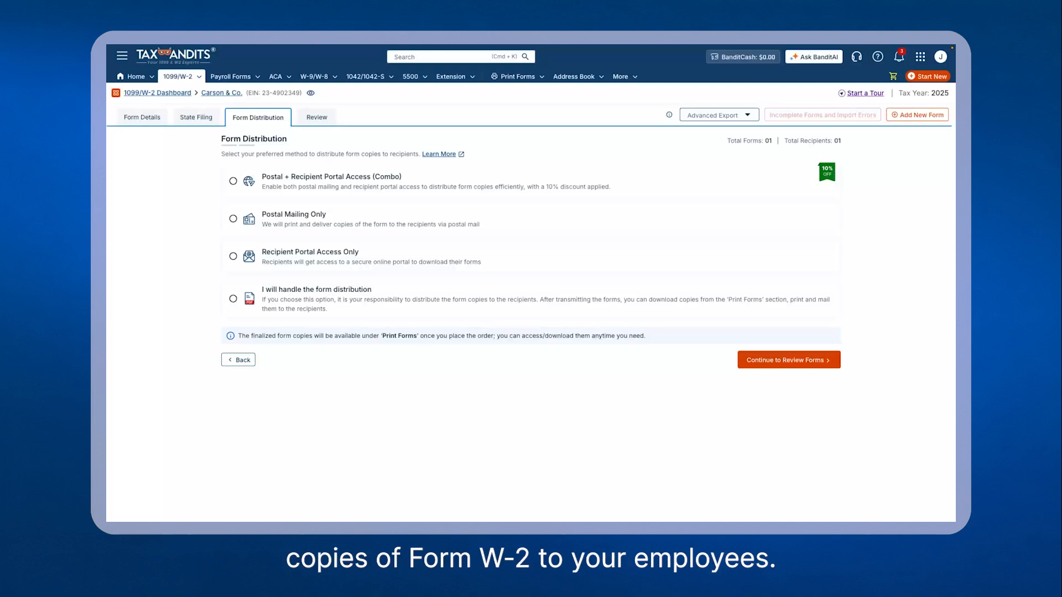
left_click(233, 181)
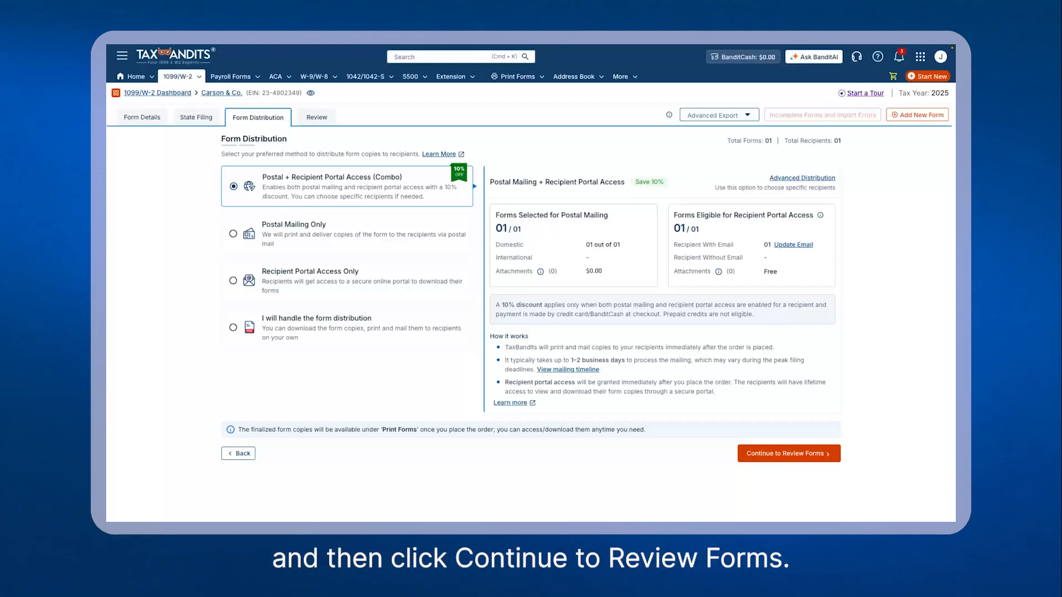
left_click(789, 454)
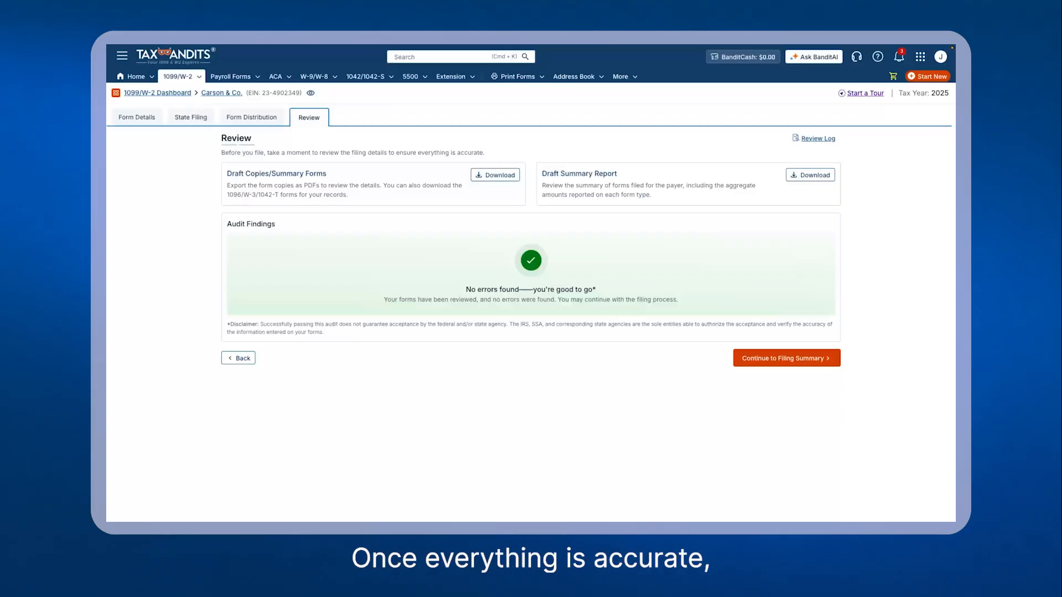
Step: Continue to the filing summary and add Carson & Co. to the cart for checkout
left_click(786, 359)
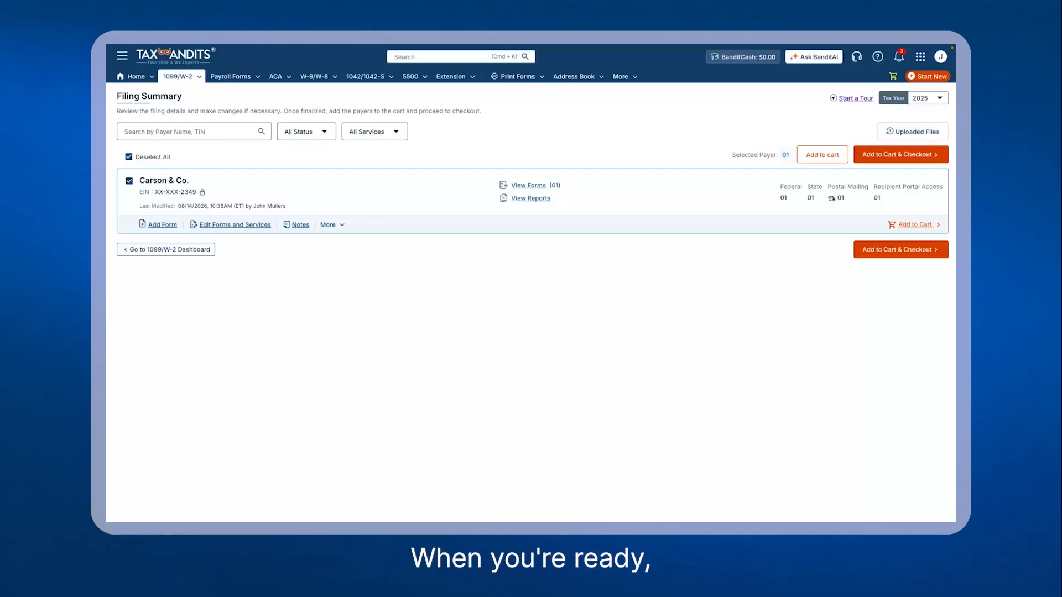
left_click(900, 250)
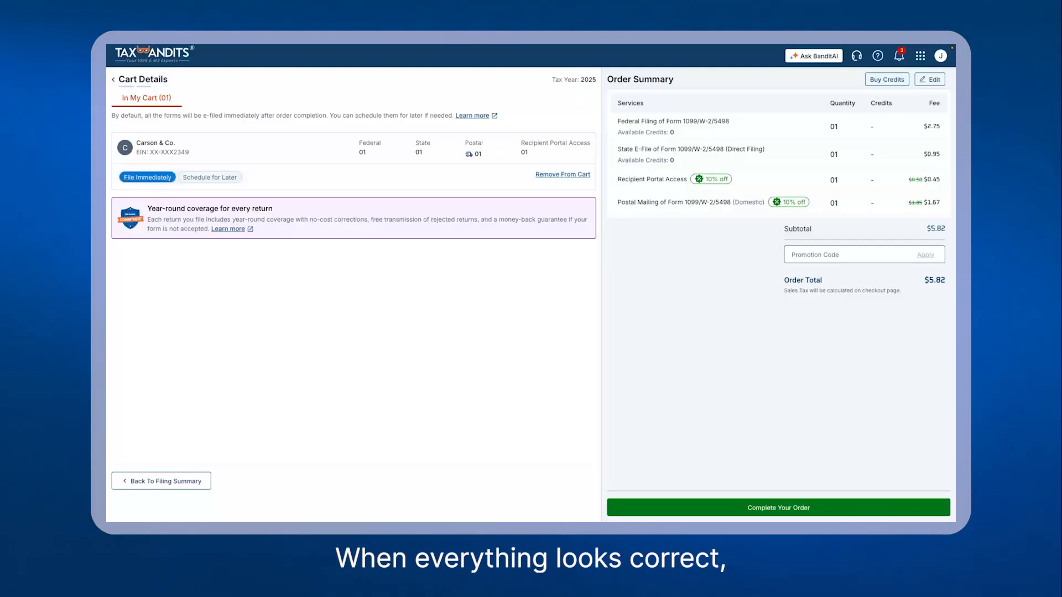
Step: Complete the order and enter the saved card's CVV code
left_click(778, 508)
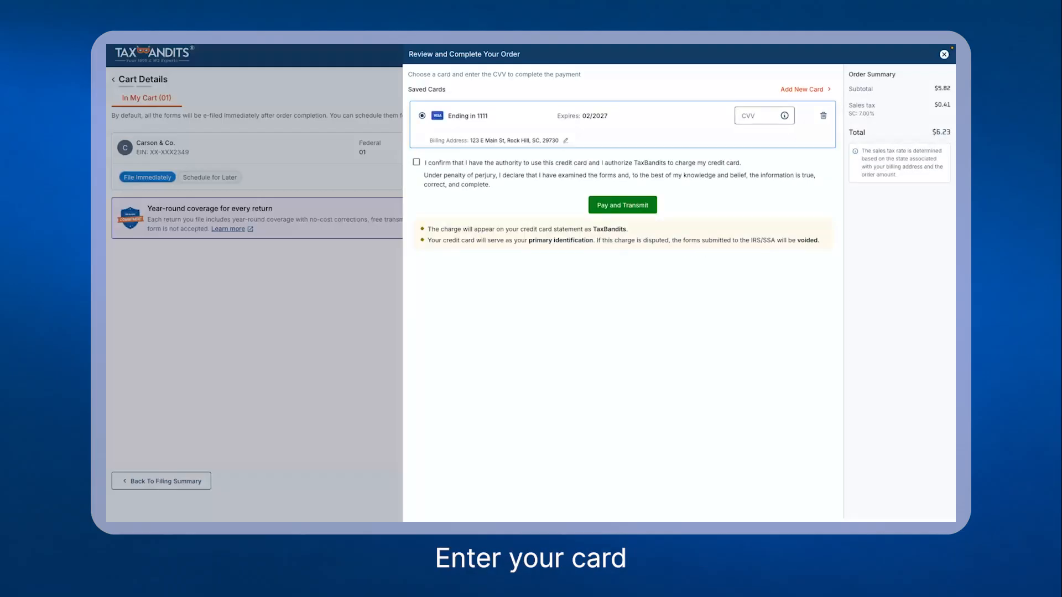
left_click(764, 116)
type("•••")
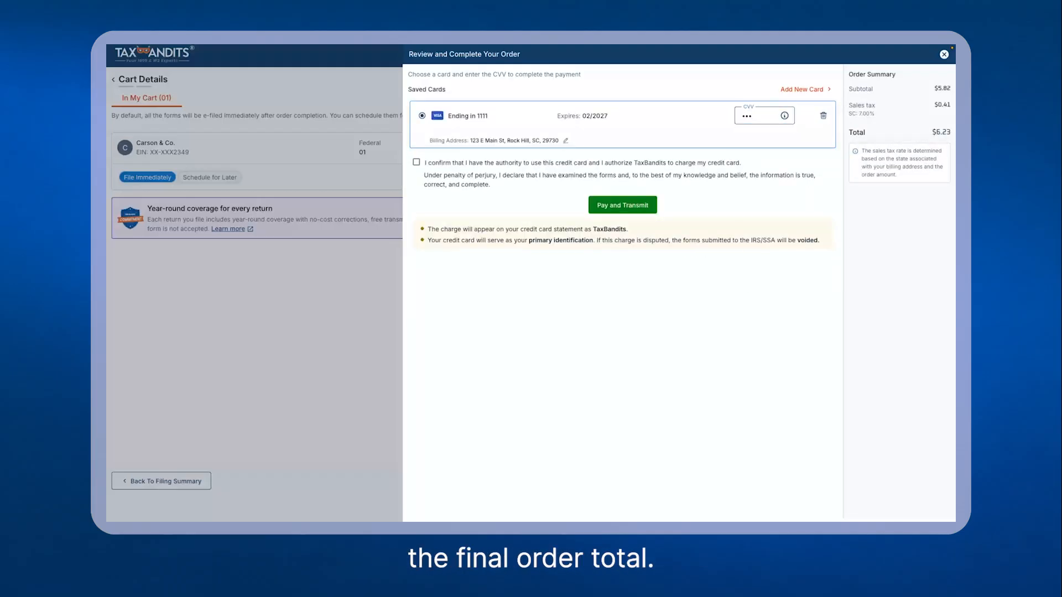
Step: Confirm the card authorization statement and pay and transmit the order
left_click(416, 162)
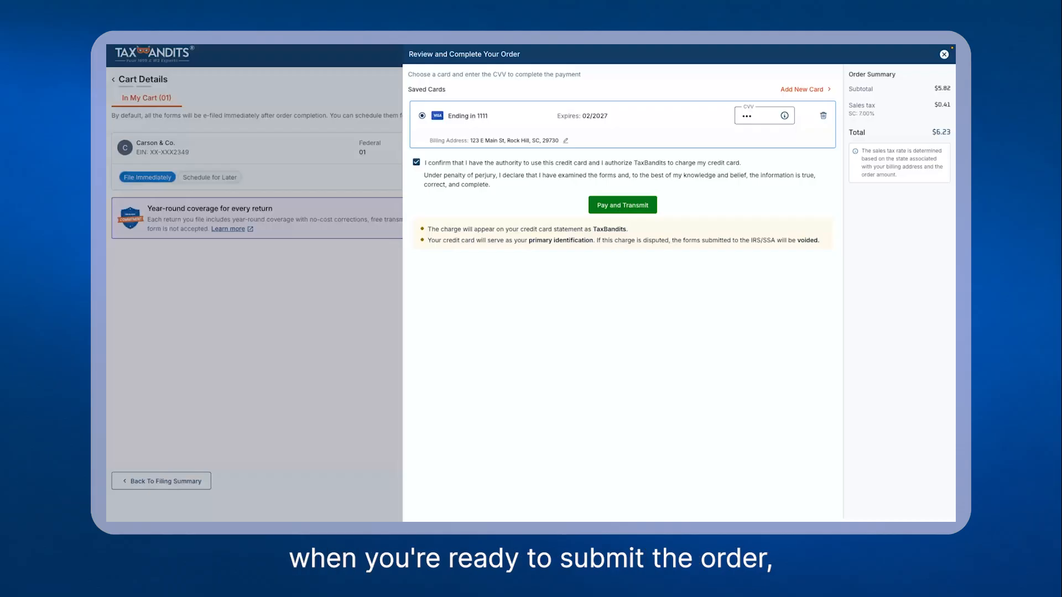
left_click(622, 205)
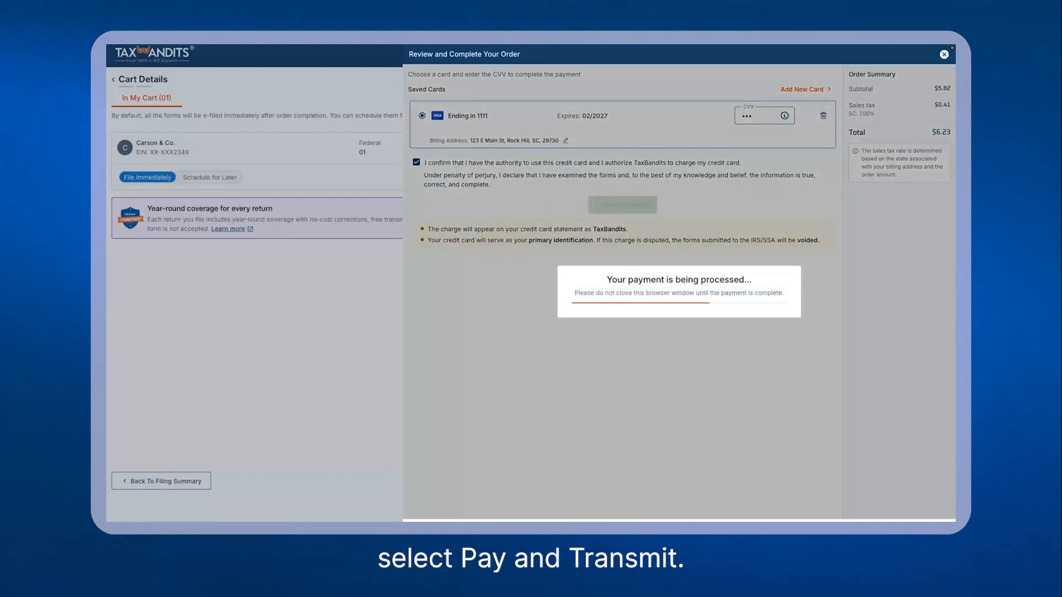